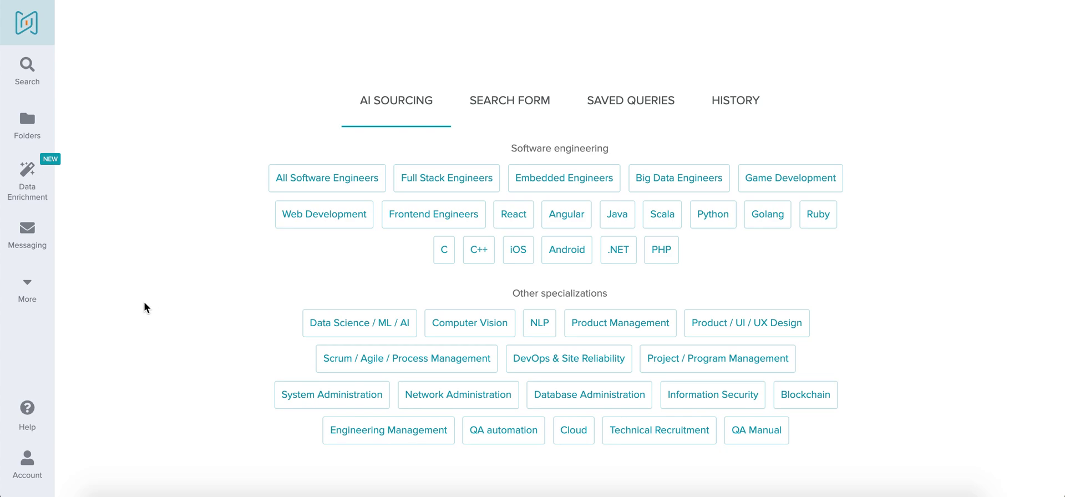
Go to the Applications and integrations page through the sidebar's More menu
click(27, 289)
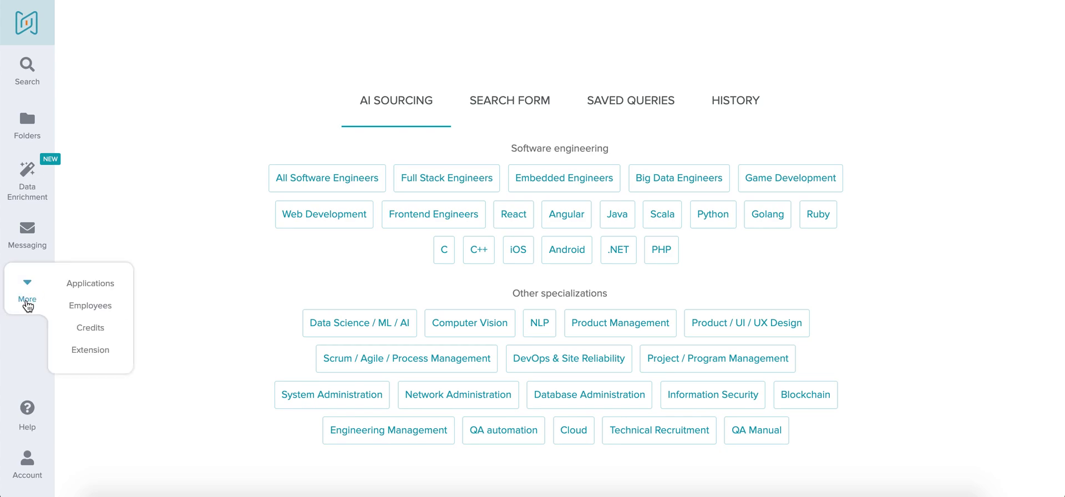
click(99, 292)
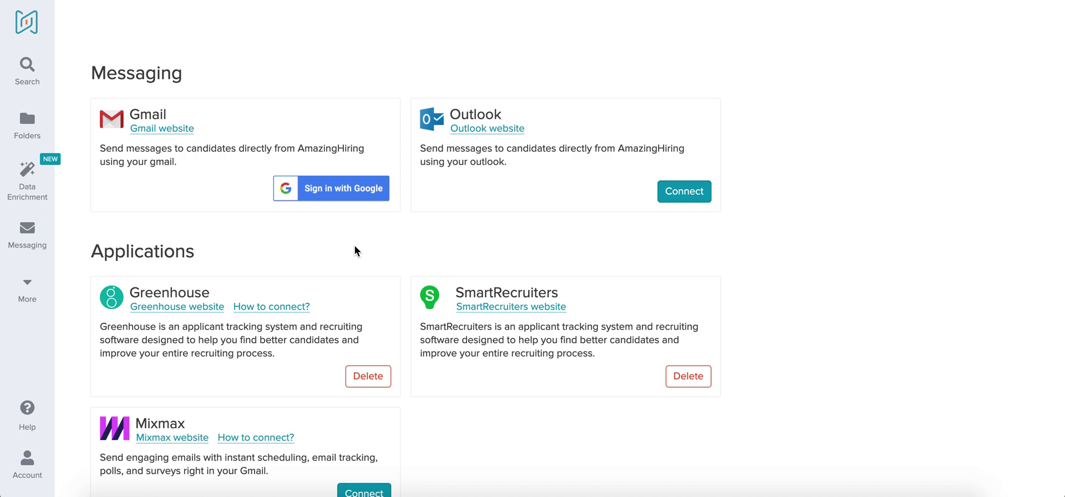
Connect Gmail by signing in with the Google account and allowing access
click(347, 199)
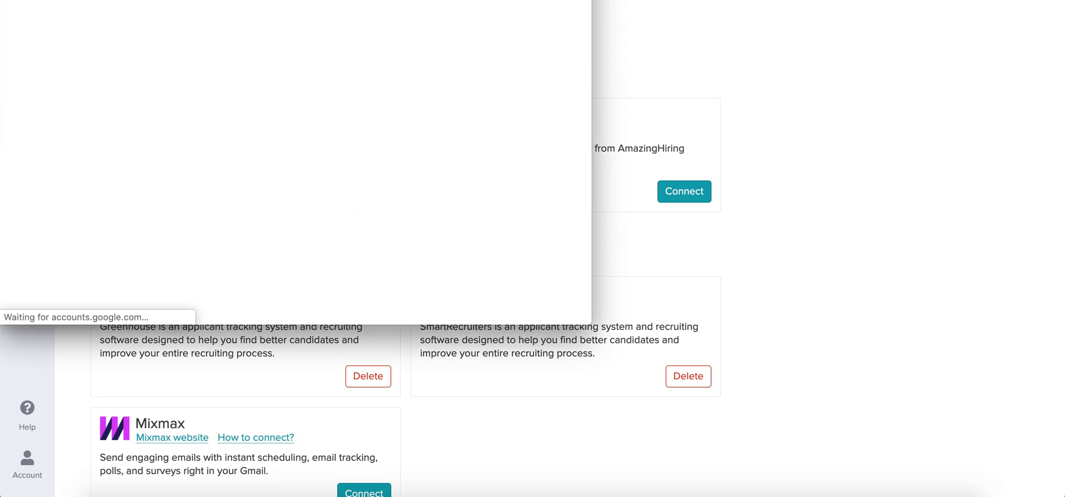
drag(385, 1, 385, 33)
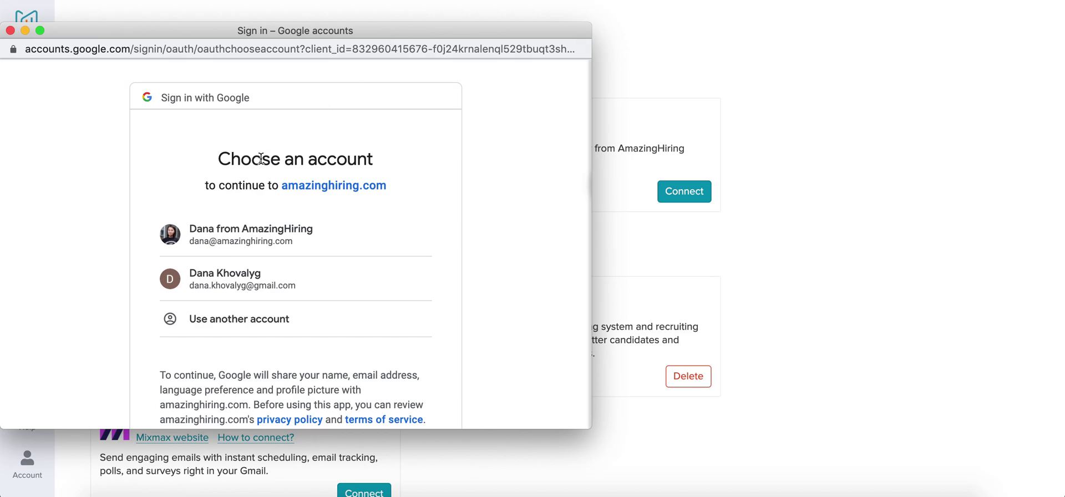
click(232, 241)
scroll(458, 270, down, 3)
scroll(458, 271, down, 1)
click(407, 324)
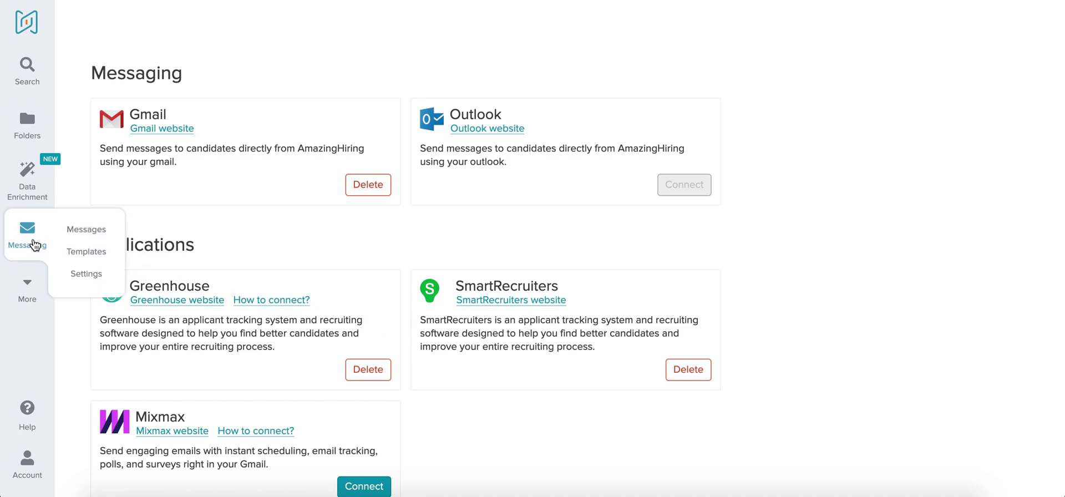
Open Messaging settings to view the email signature
mouse_move(27, 233)
click(89, 274)
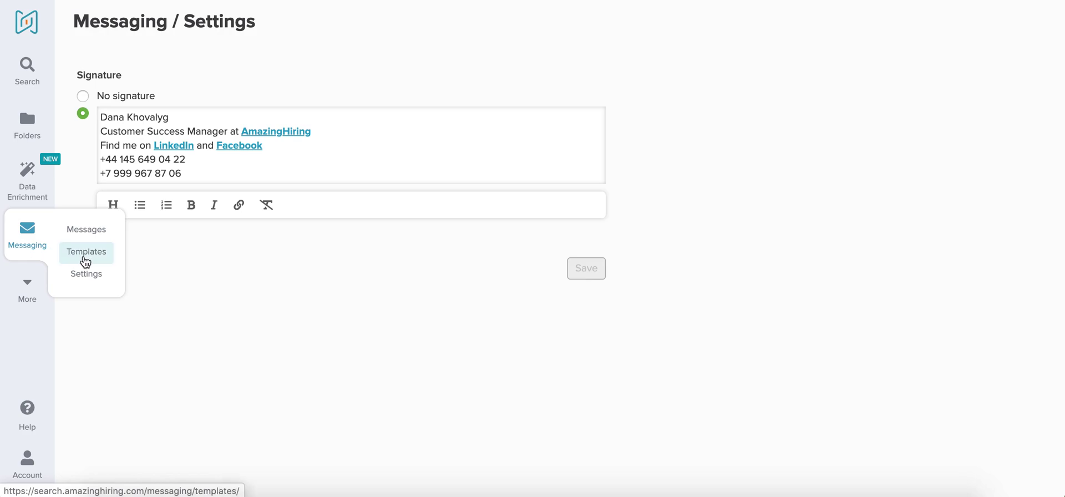
Browse message templates and inspect the new-template form's subject, body and variables
click(86, 255)
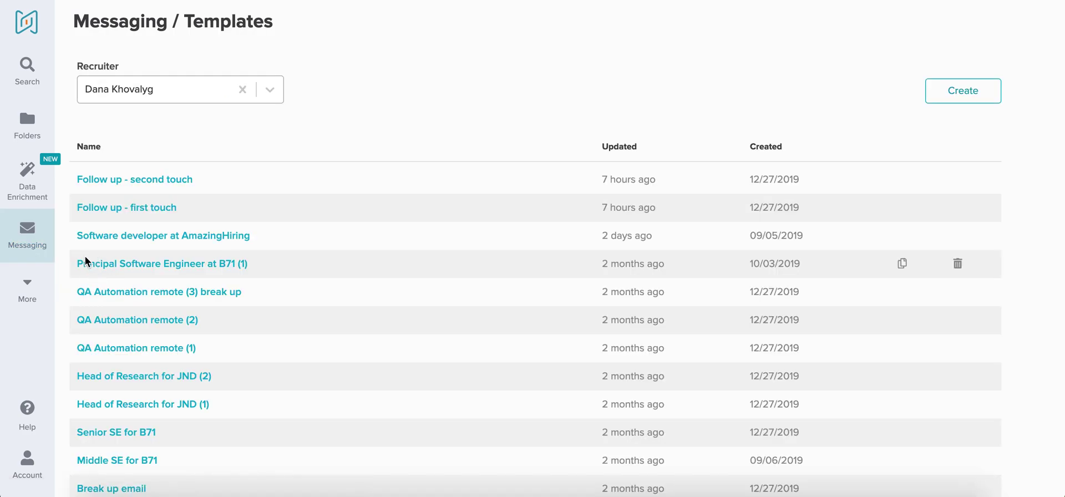
click(970, 100)
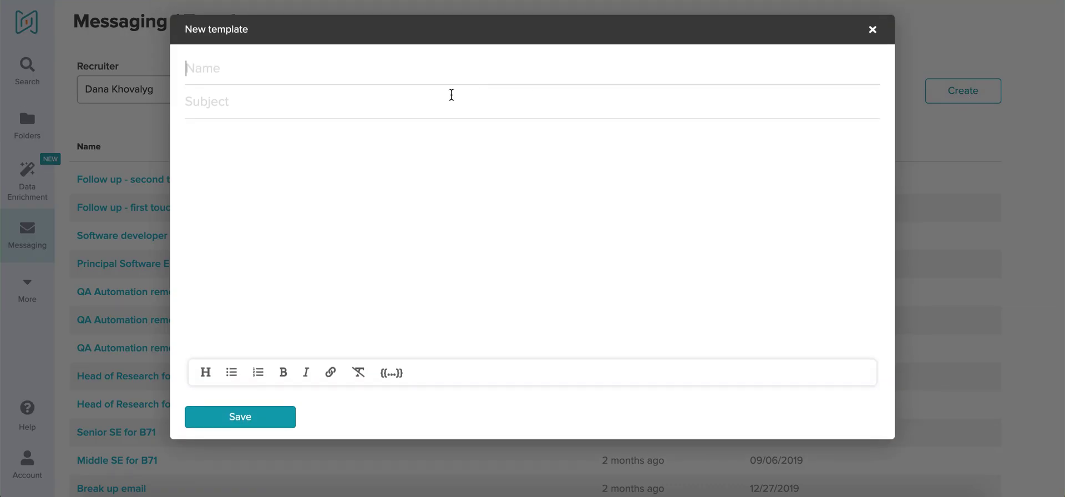
click(423, 103)
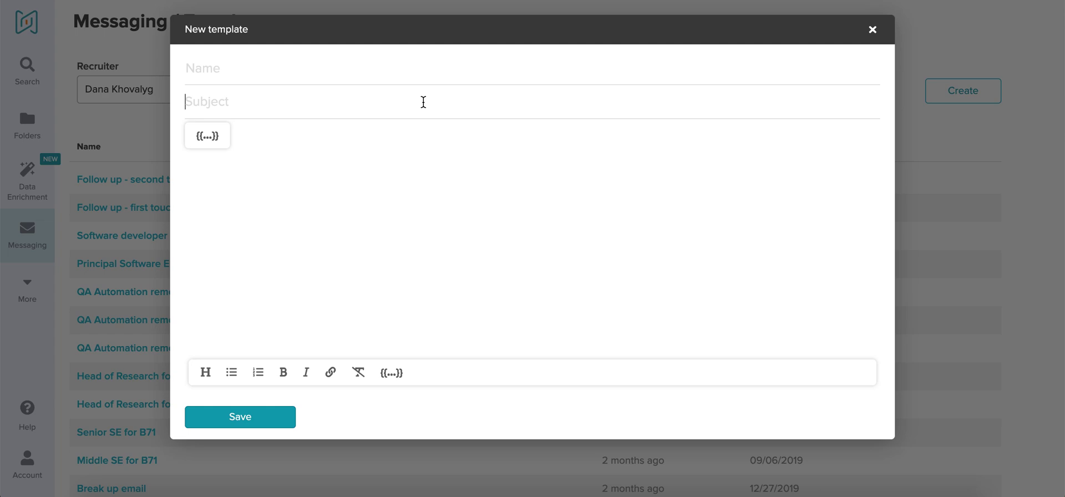
click(347, 181)
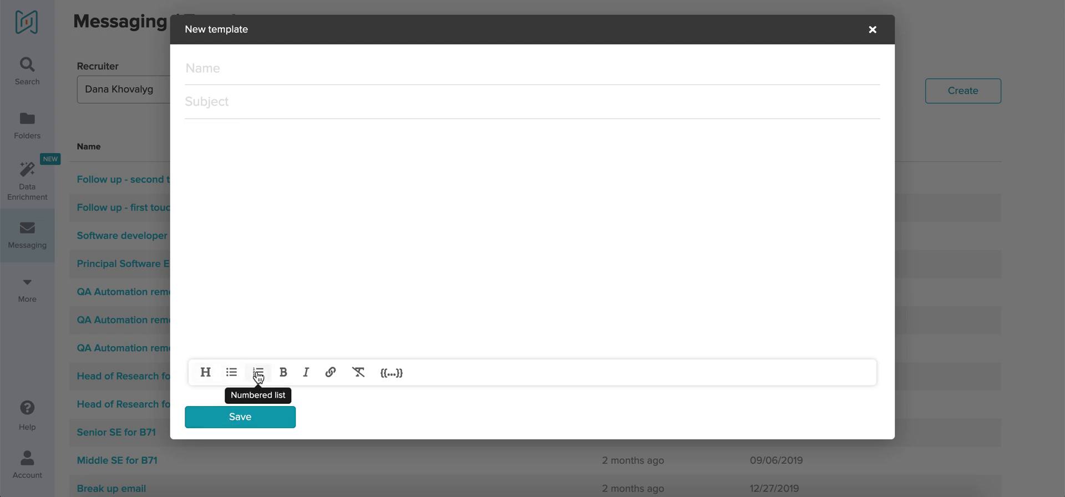
click(389, 374)
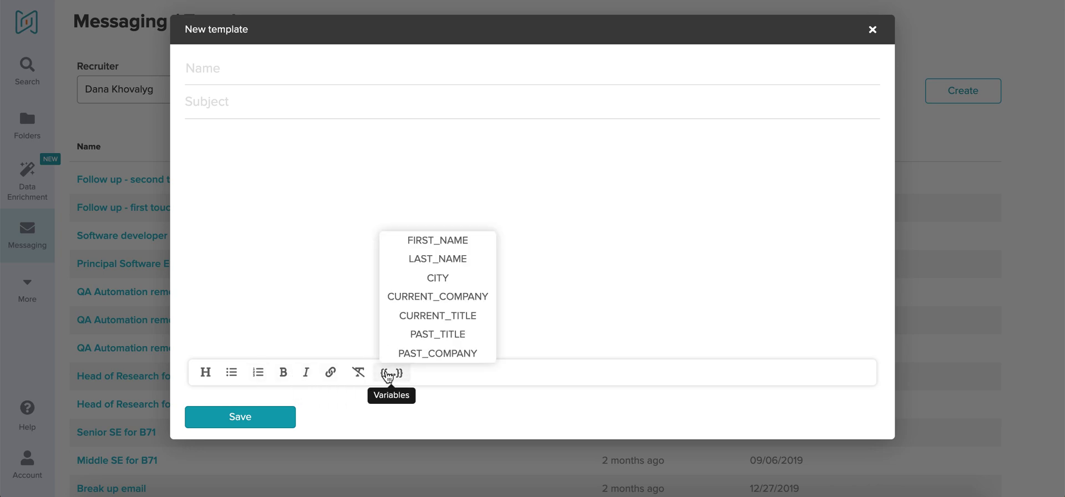
click(389, 374)
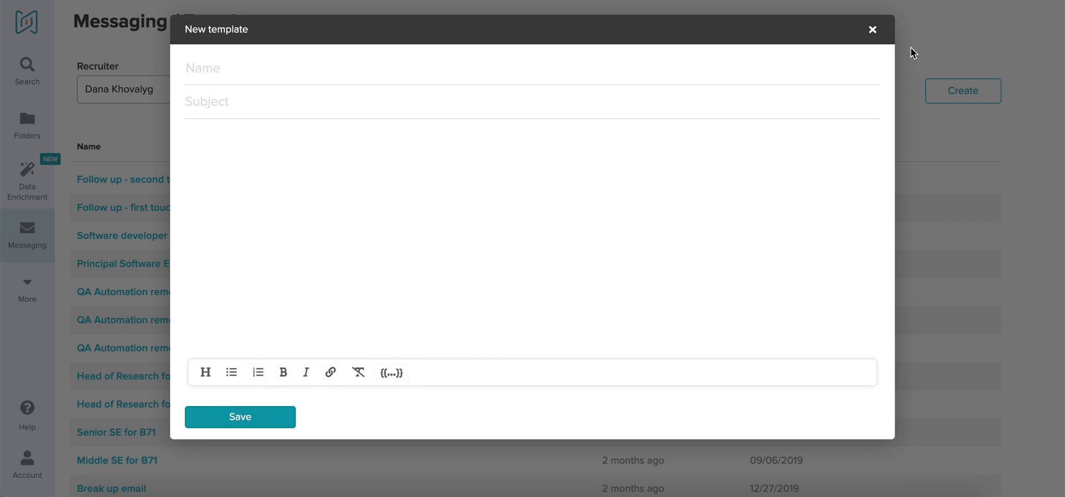
Discard the new template and check the Recruiter dropdown, keeping the current recruiter
click(872, 29)
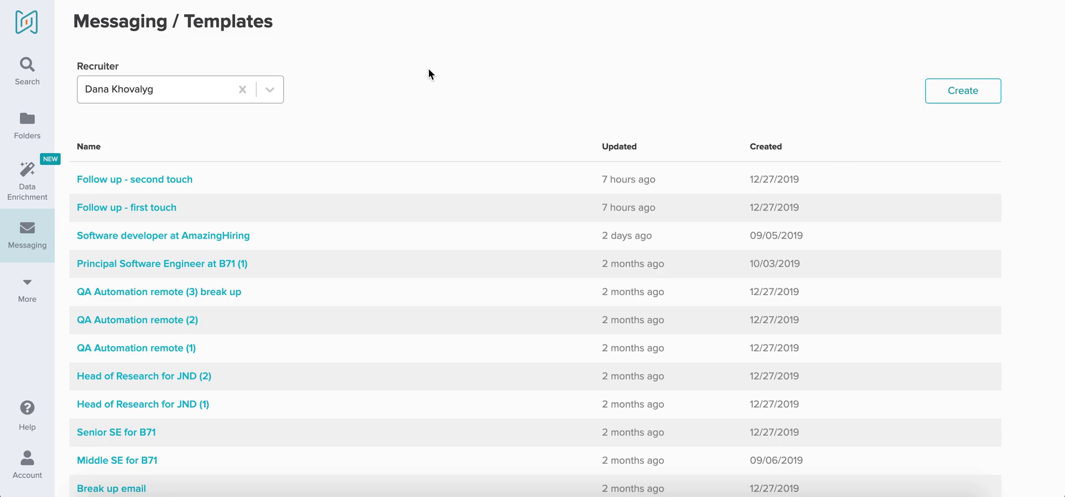
click(271, 90)
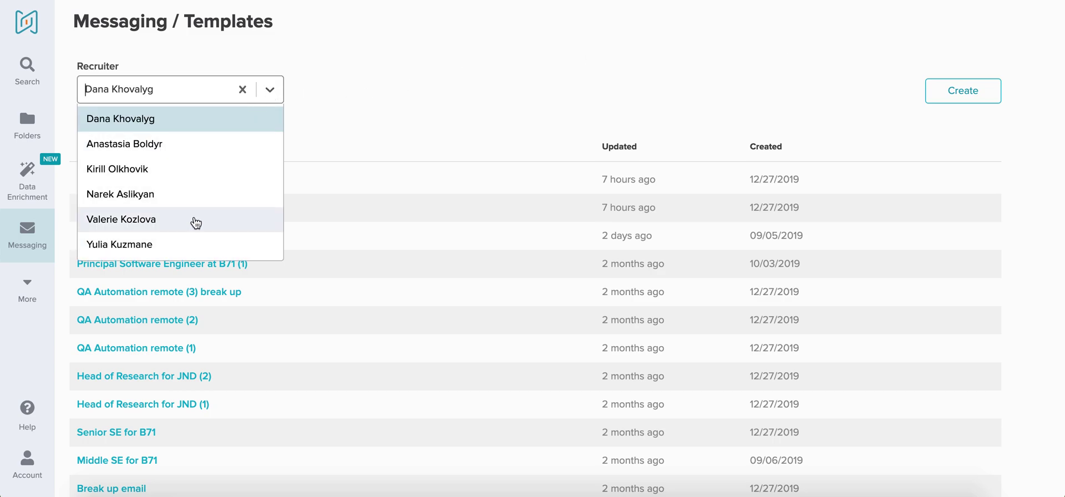
click(269, 90)
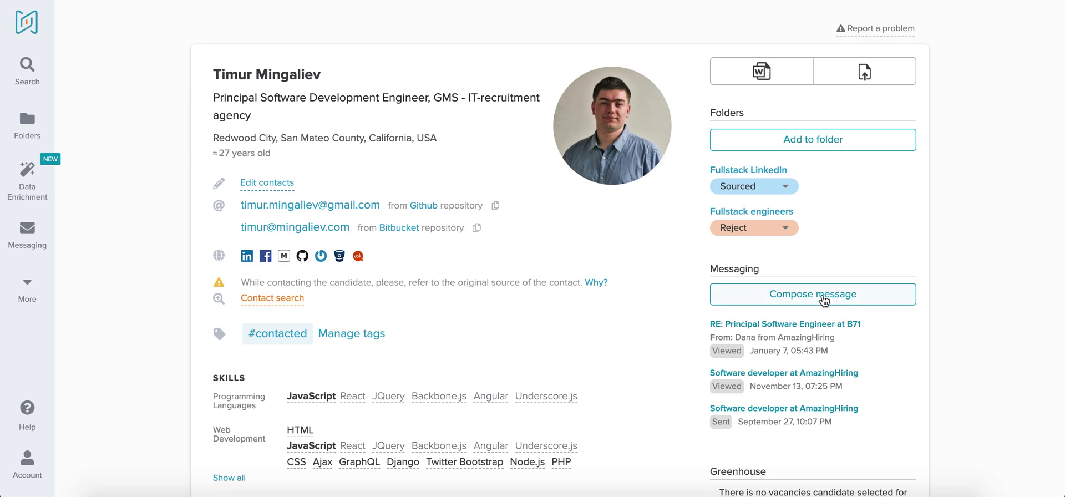
Draft a message to the candidate from the 'Software developer at AmazingHiring' template
click(823, 300)
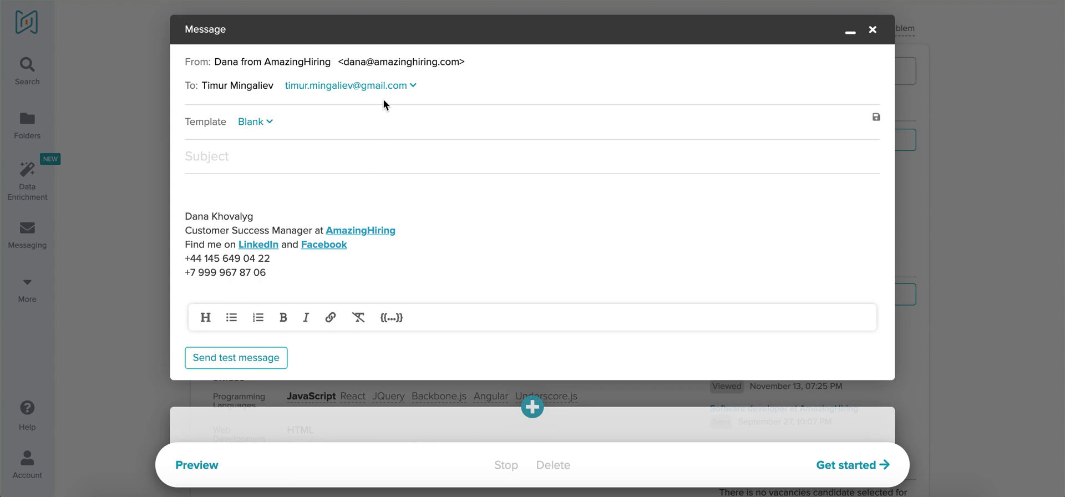
click(413, 87)
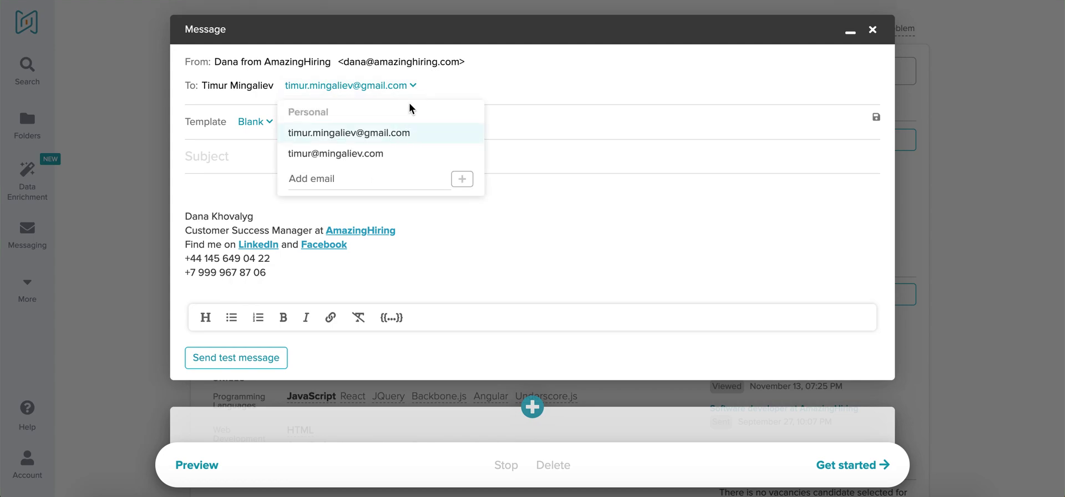
click(413, 89)
click(269, 123)
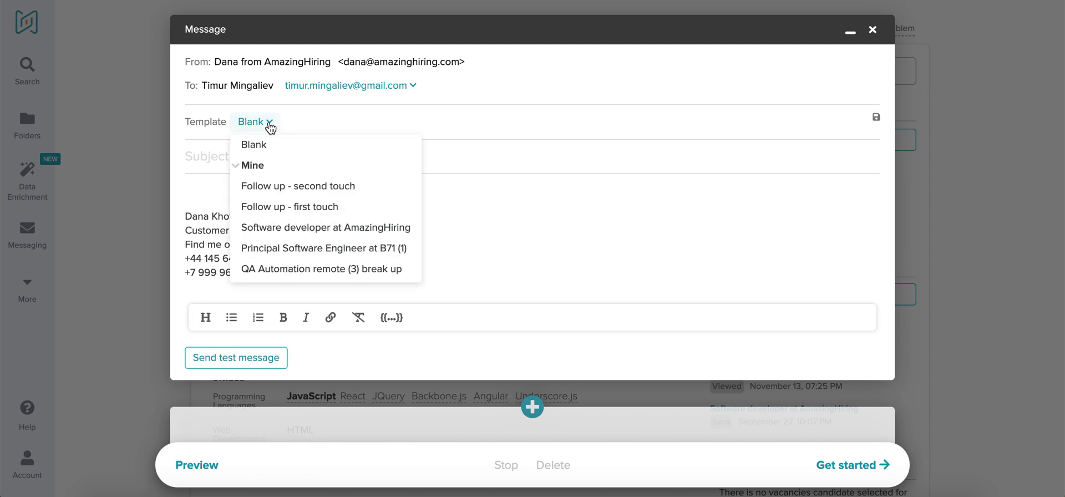
click(274, 230)
Delete the blank line after 'Best,', review variables, and add a follow-up message
scroll(206, 294, down, 2)
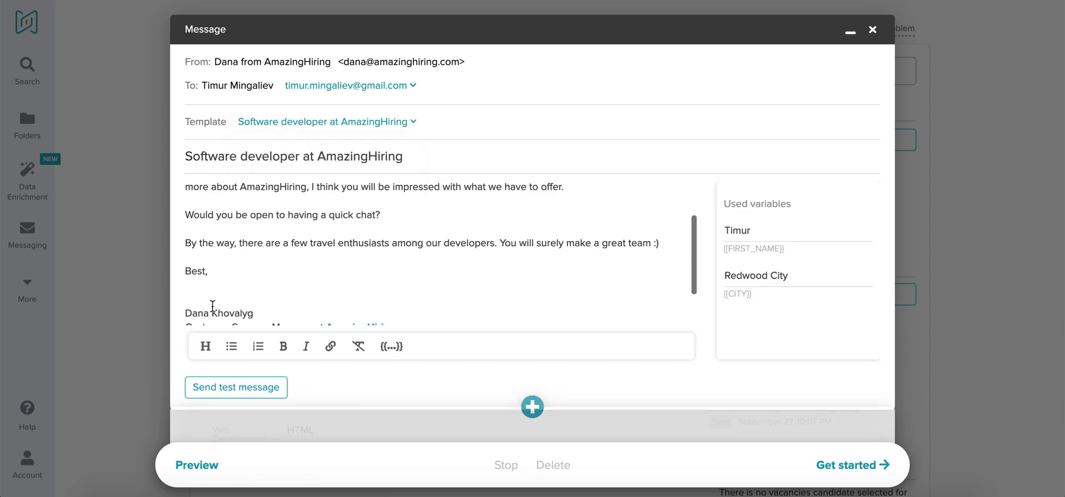
click(205, 290)
key(BackSpace)
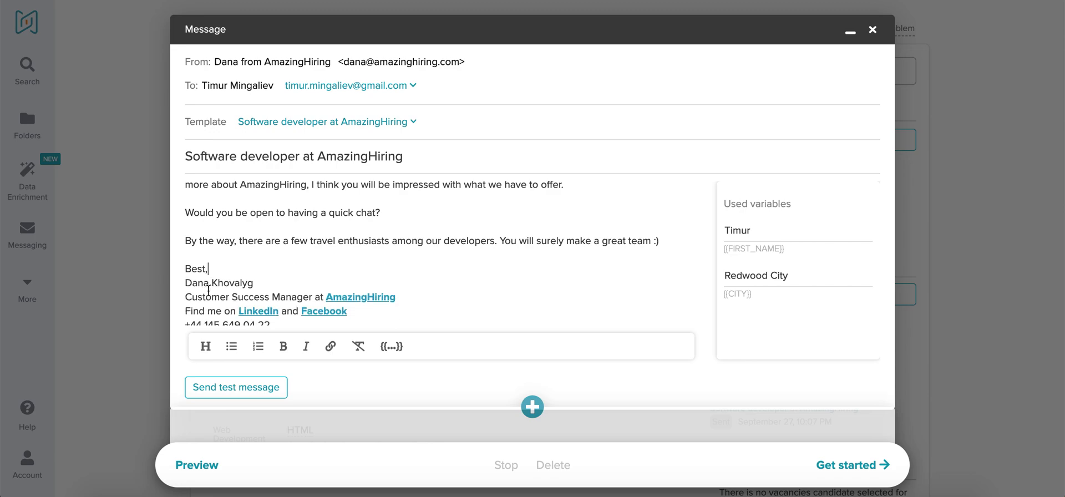
click(383, 355)
click(387, 350)
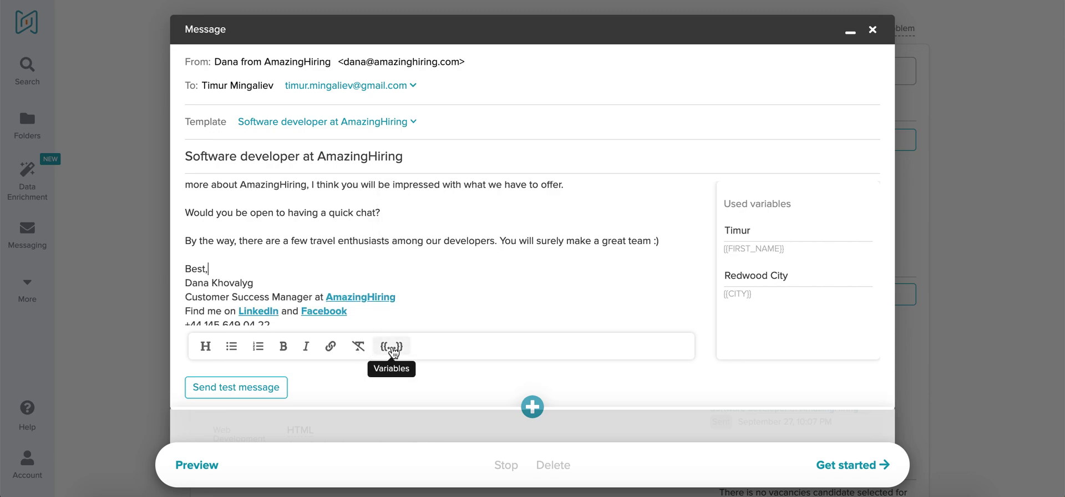
scroll(341, 266, up, 2)
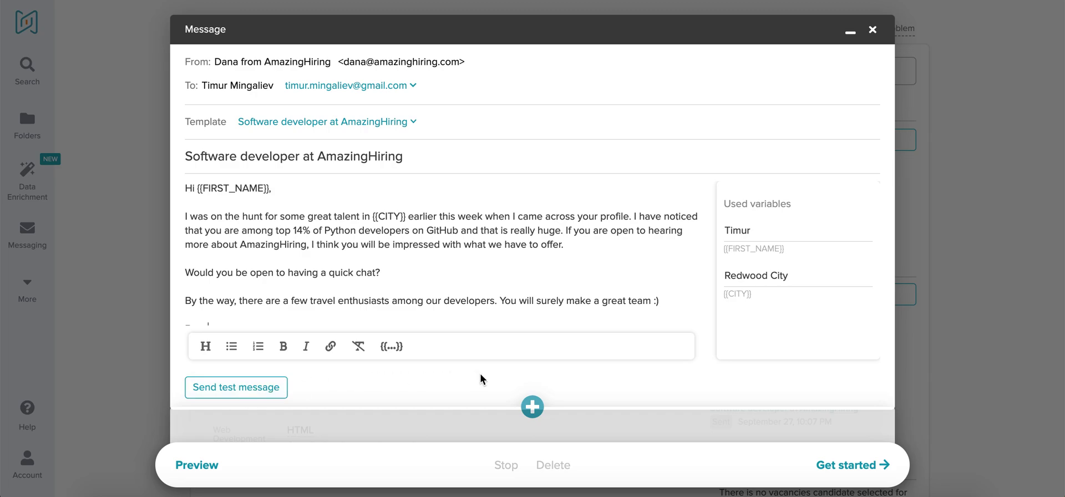
click(533, 408)
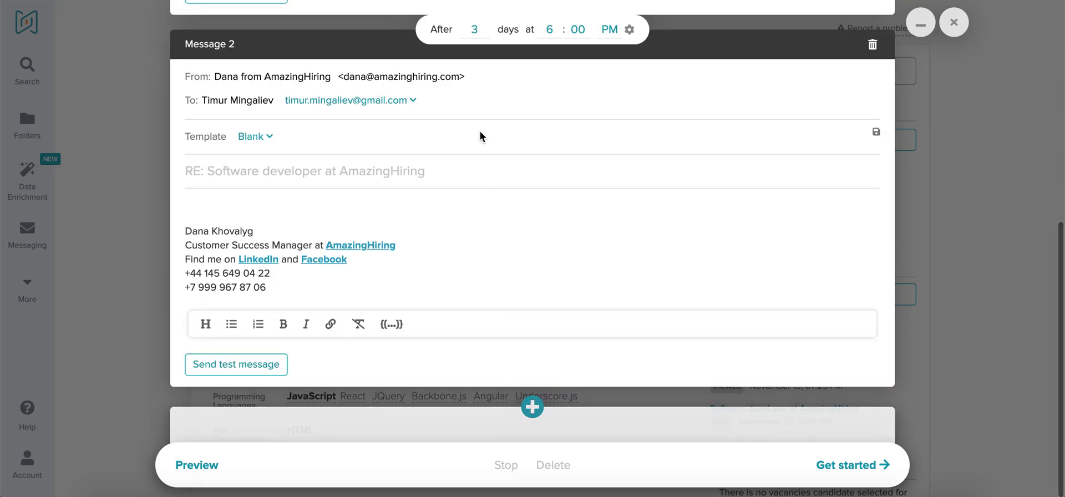
Fill the follow-up from 'Follow up - first touch' and remove the blank line under 'Thanks,'
scroll(482, 135, up, 2)
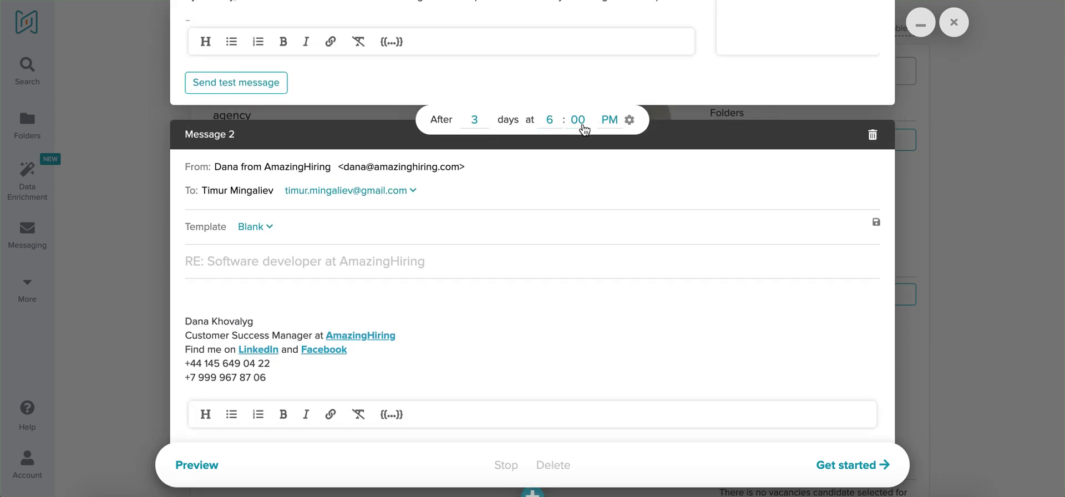
click(258, 228)
click(288, 312)
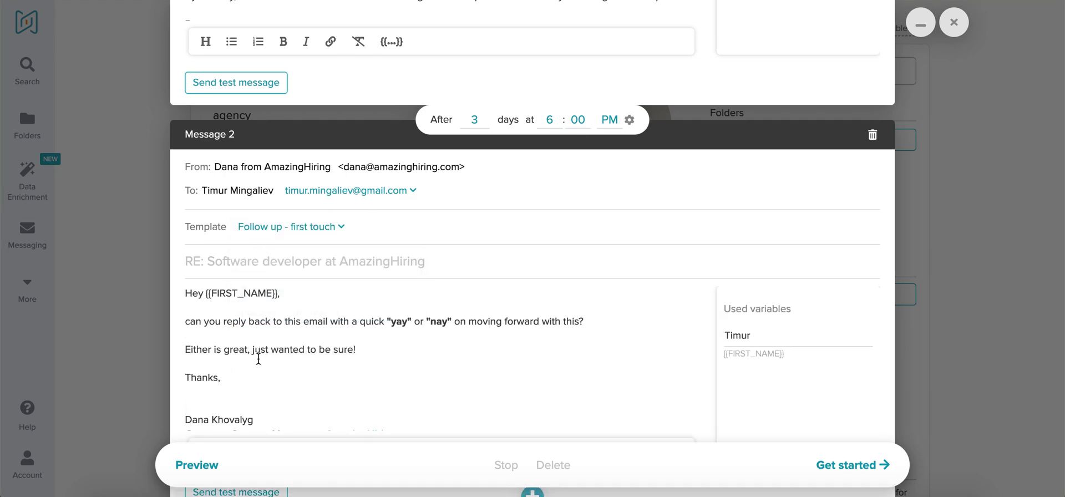
click(229, 408)
key(BackSpace)
key(BackSpace)
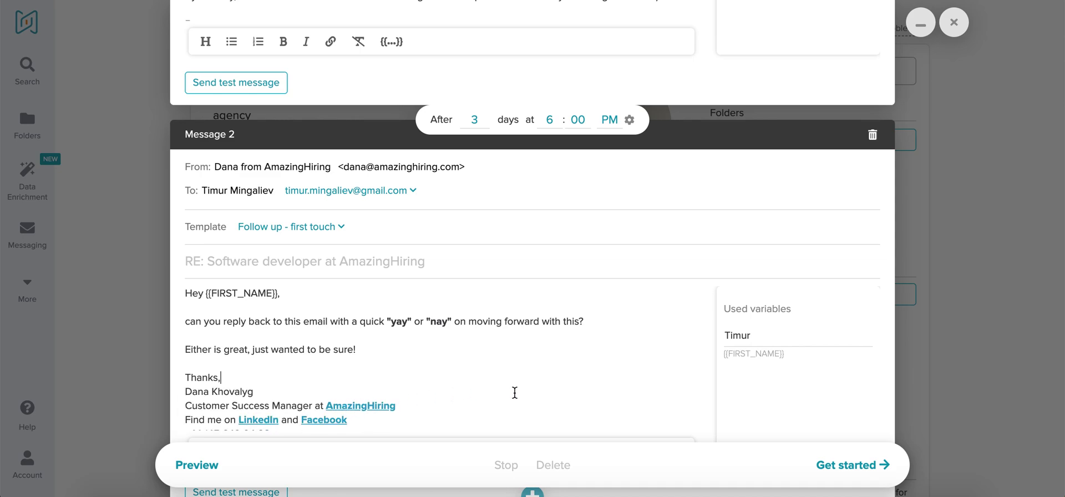
click(855, 472)
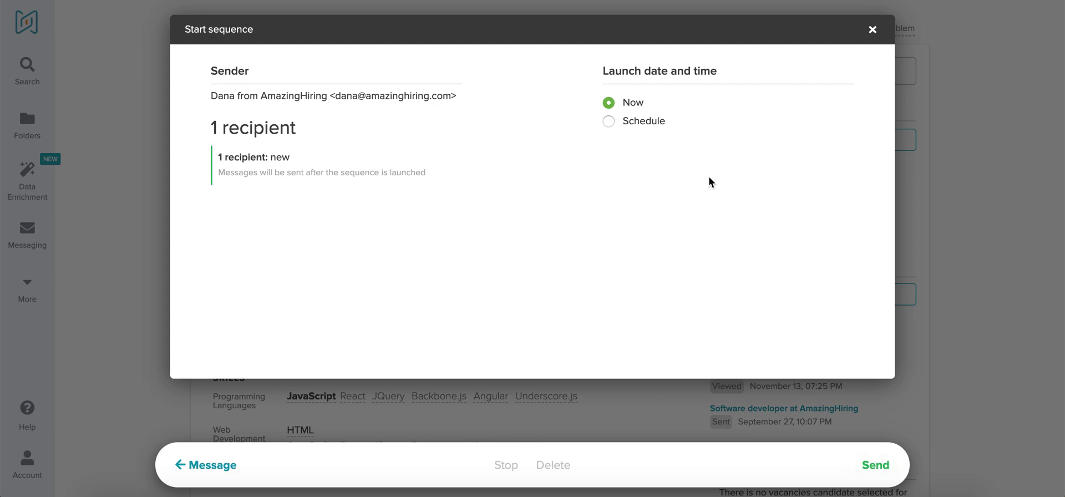
Schedule the sequence for February 26 and send it
click(642, 122)
click(740, 288)
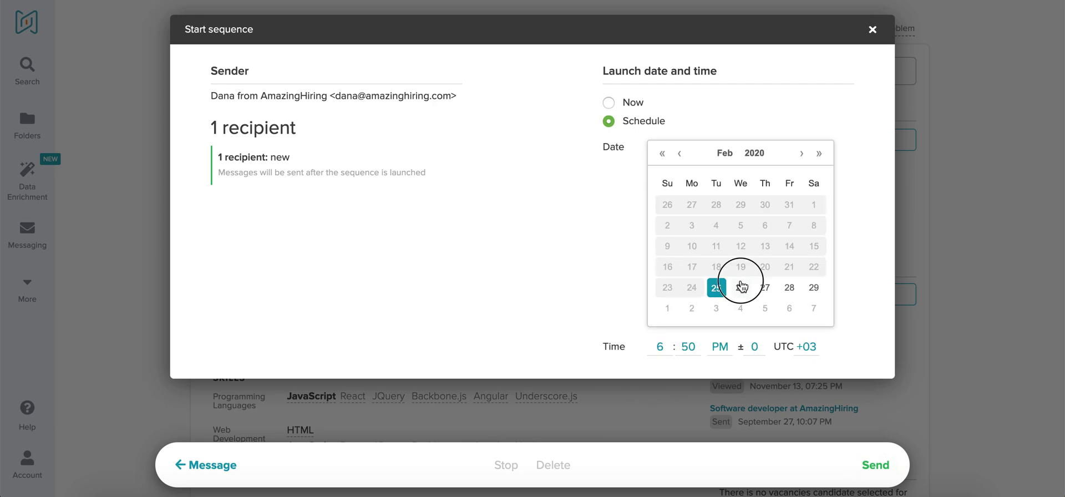
click(878, 472)
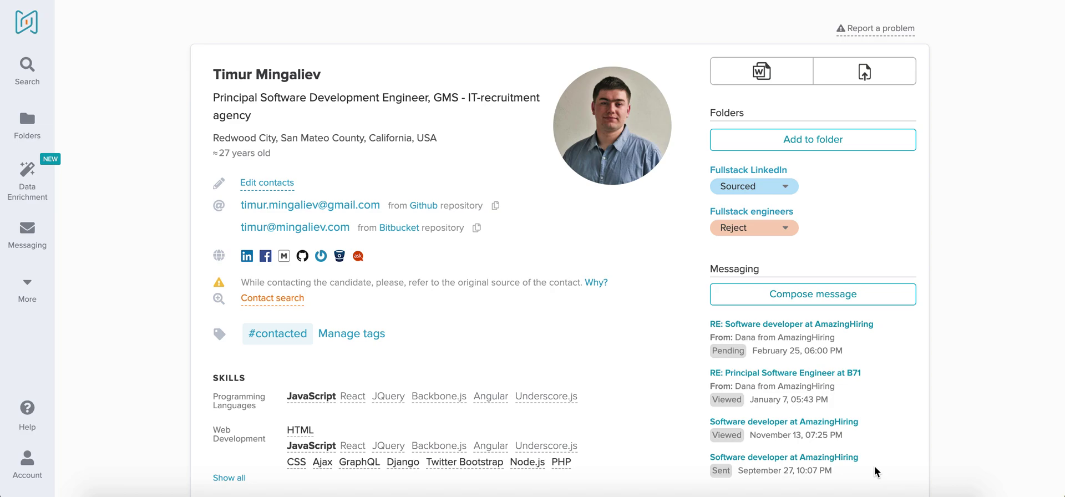
Select all 4 profiles in the 'Software engineers, test' folder and create a mailing list
click(27, 131)
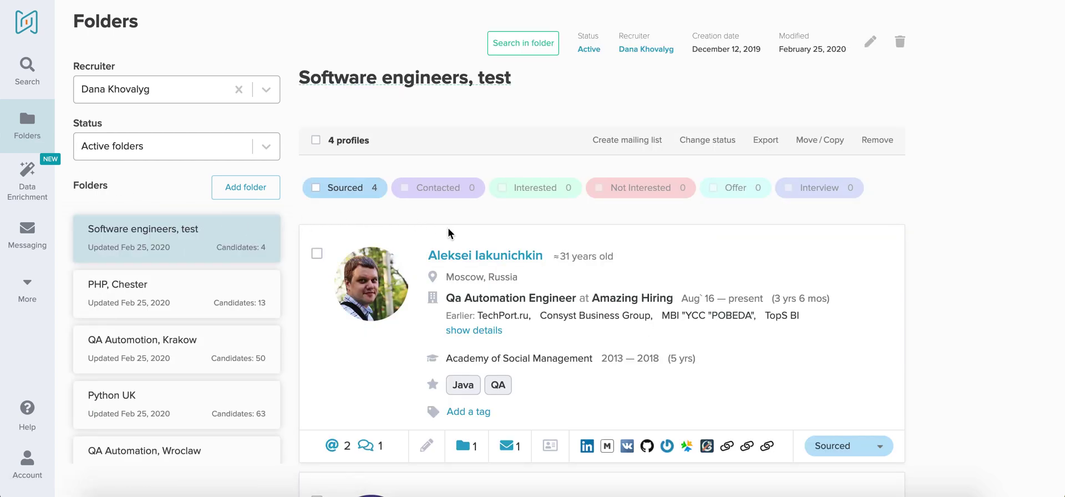
click(315, 141)
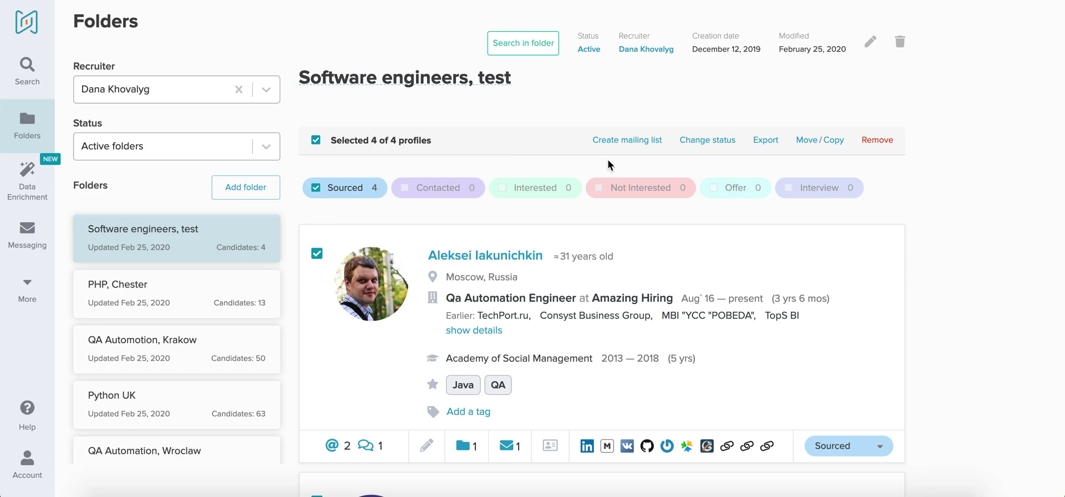
click(624, 143)
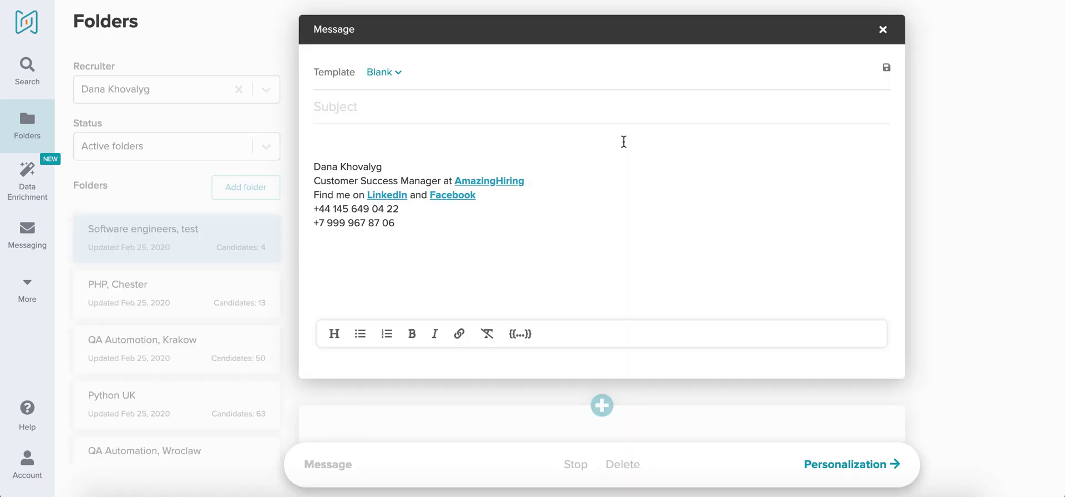
Fill the first message from 'Software developer at AmazingHiring' and remove the blank line above the signature
click(394, 72)
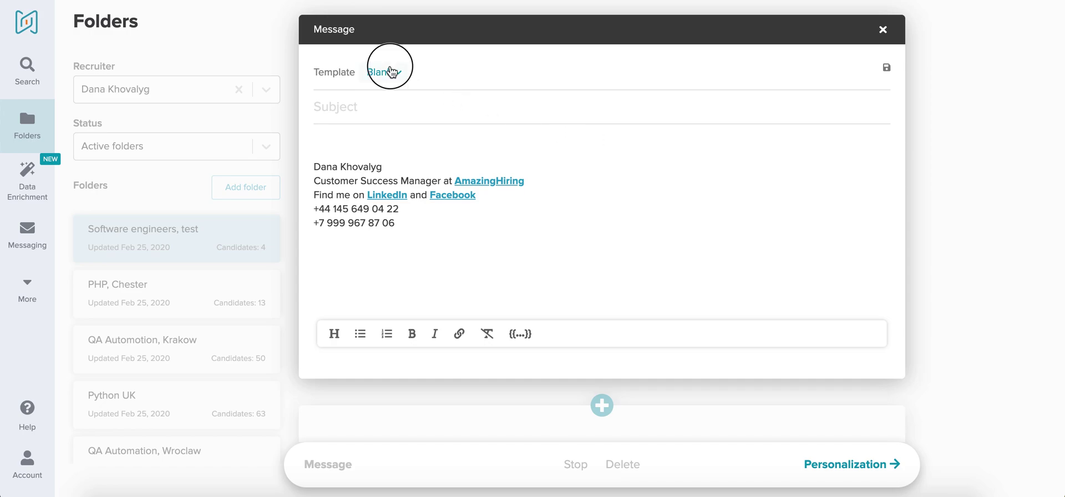
click(416, 178)
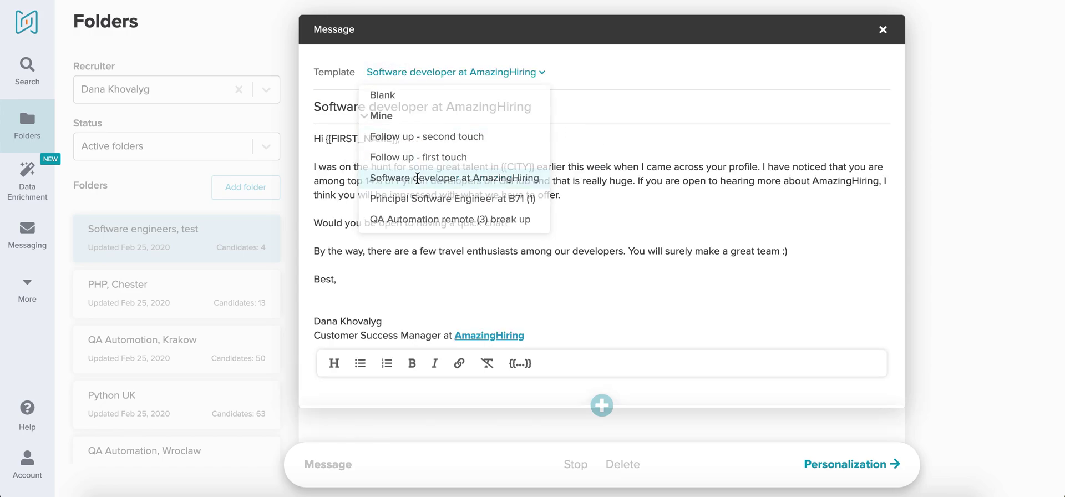
click(366, 303)
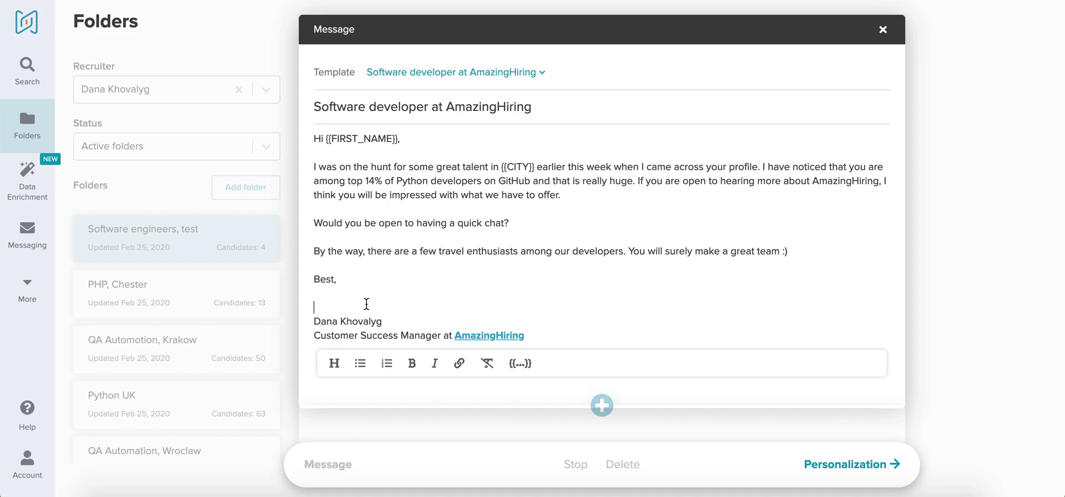
key(BackSpace)
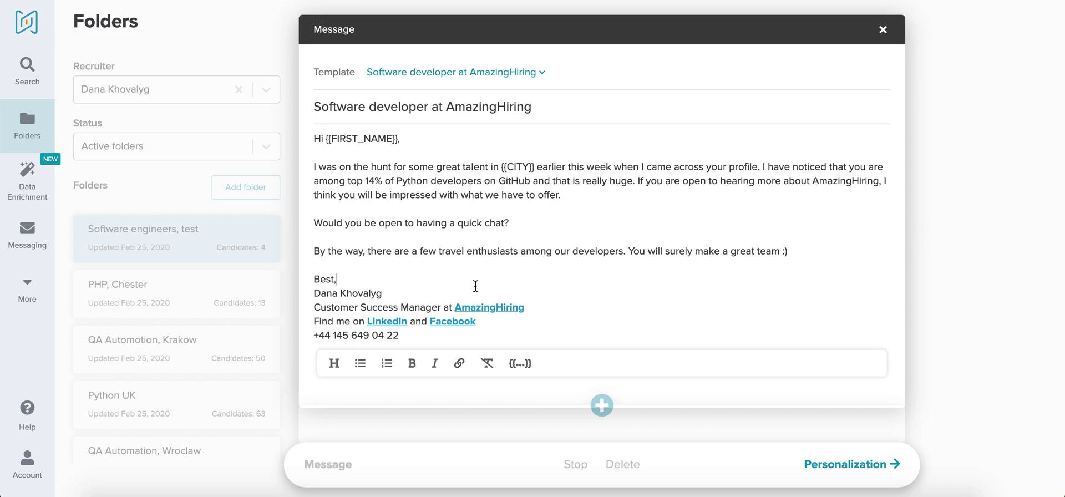
click(416, 236)
Insert a custom {{PERSONALIZED_VARIABLE}} on a new line after 'quick chat?'
key(Return)
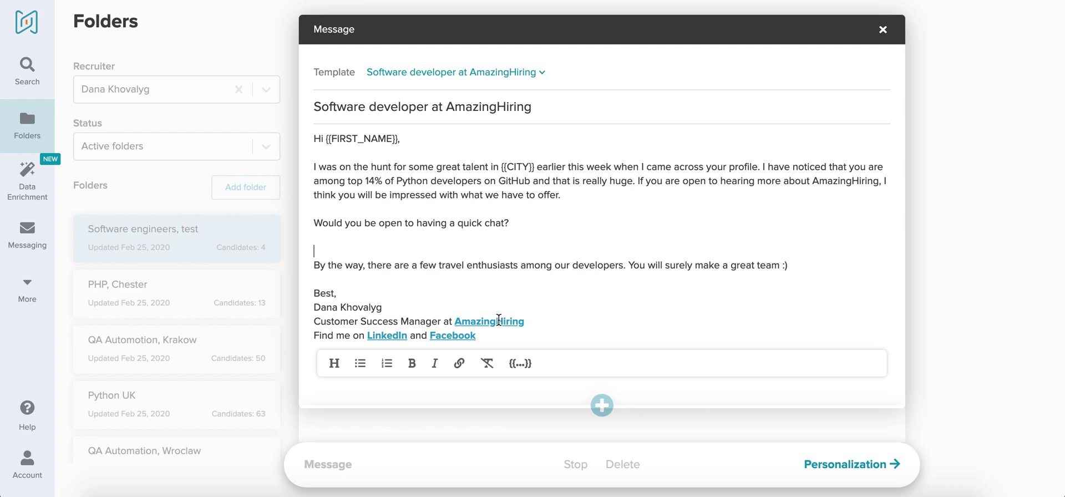
click(525, 370)
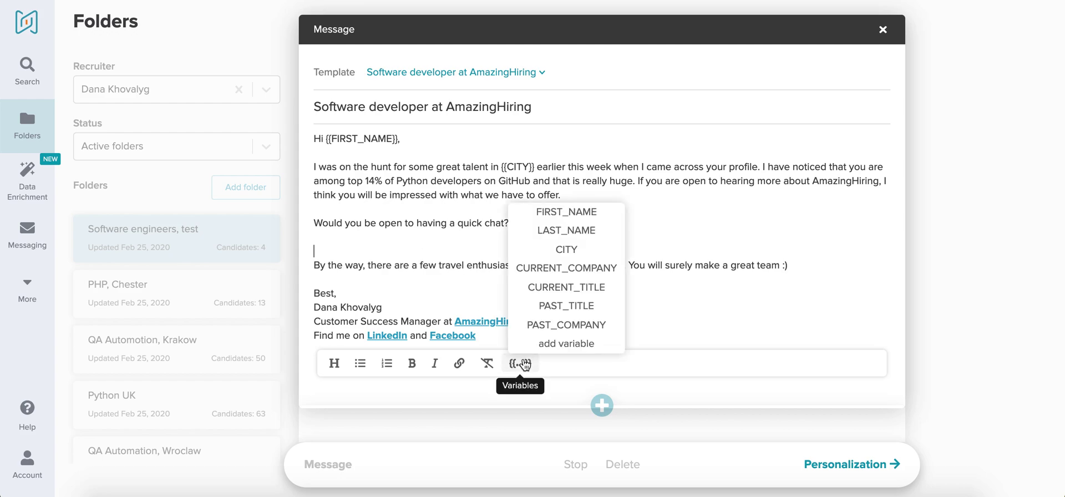
click(549, 345)
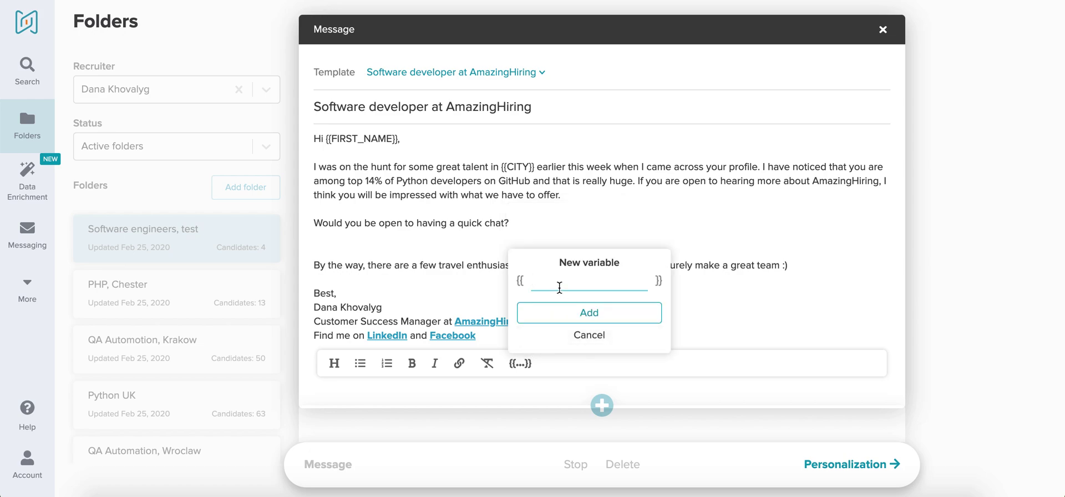
text(PERSONALIZED)
text(_VAR)
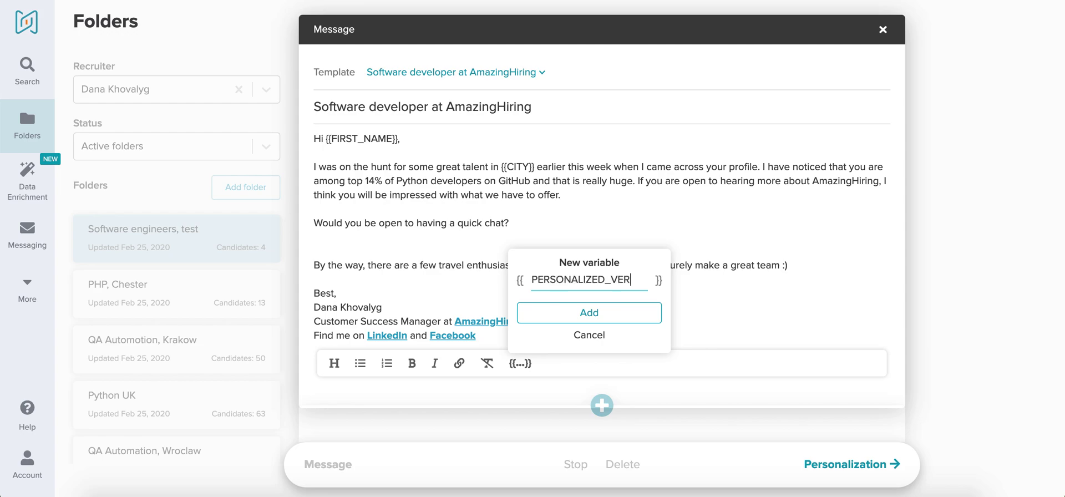
key(BackSpace)
key(BackSpace)
text(ARIABLE)
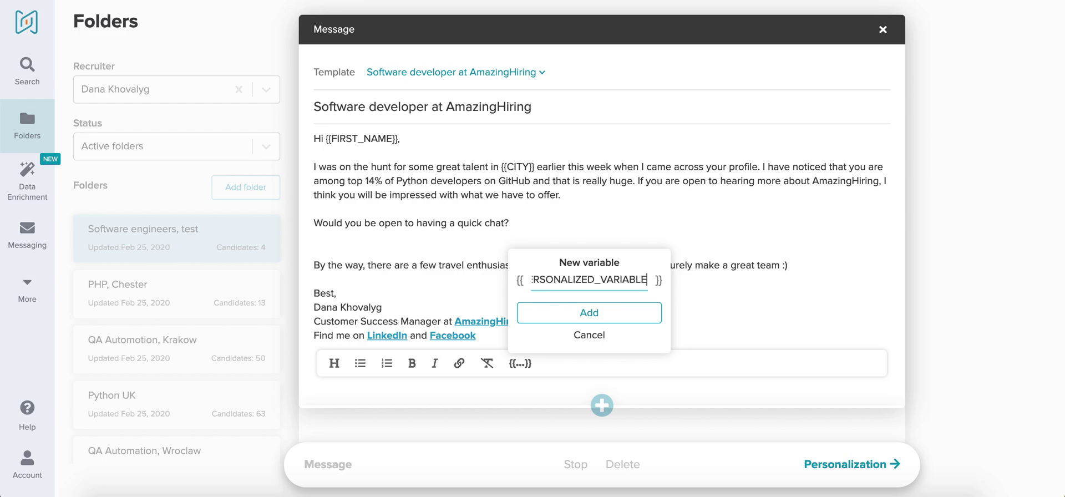
click(605, 322)
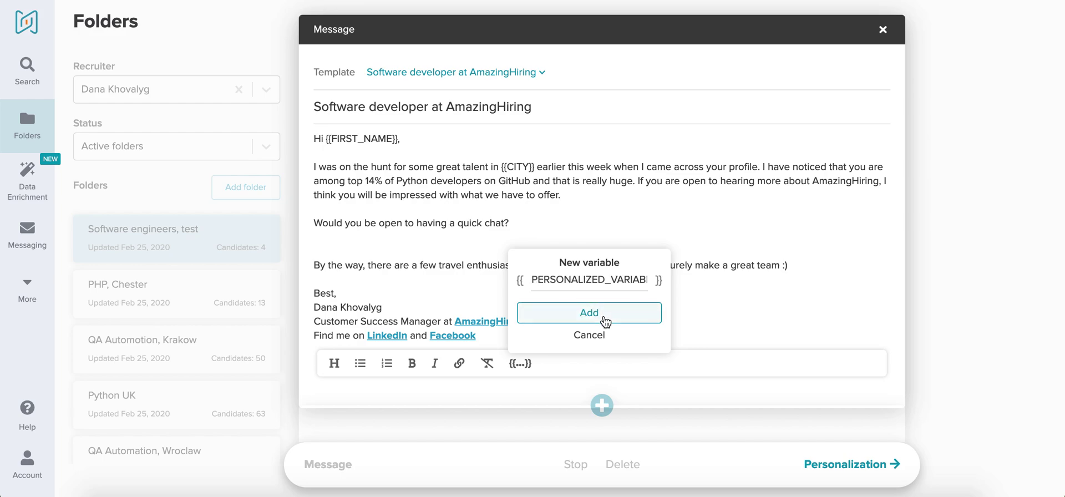
key(Return)
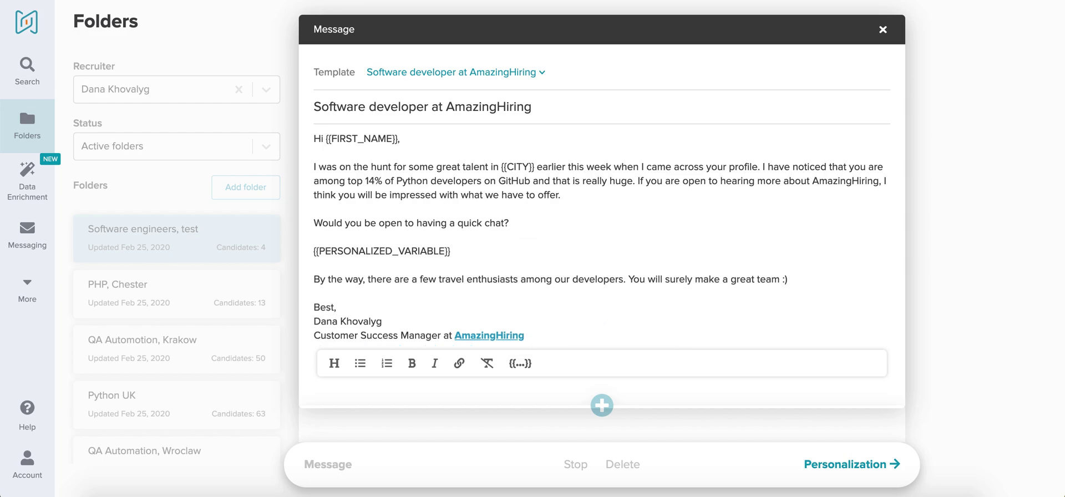
Add a second message using the 'Follow up - first touch' template
click(602, 405)
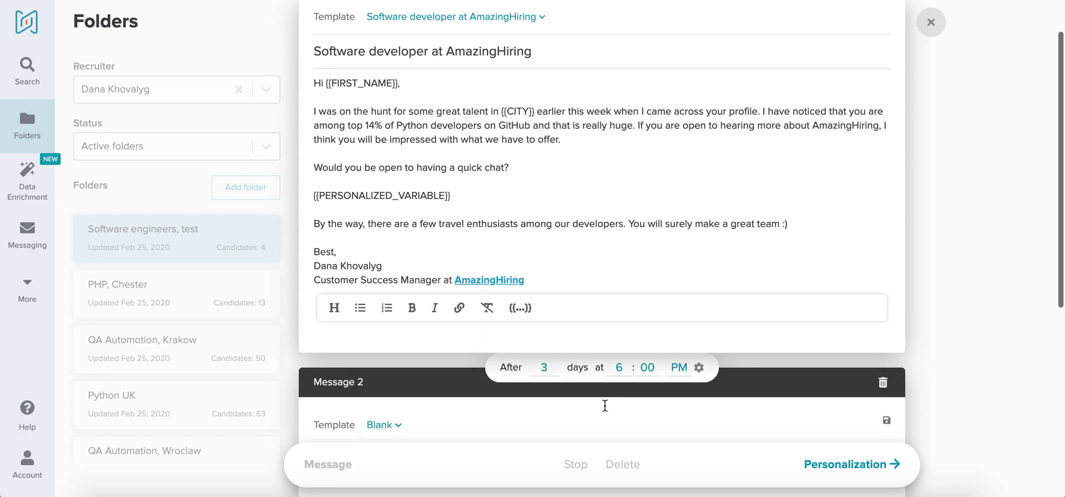
click(388, 87)
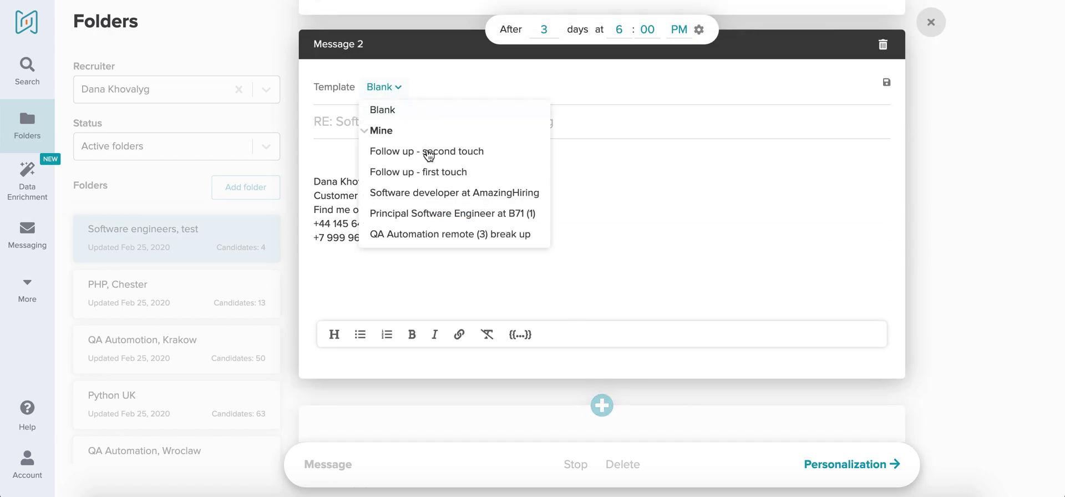
click(411, 172)
Add a third message from 'Follow up - second touch', 3 days later at 6:00 PM, and save
click(602, 407)
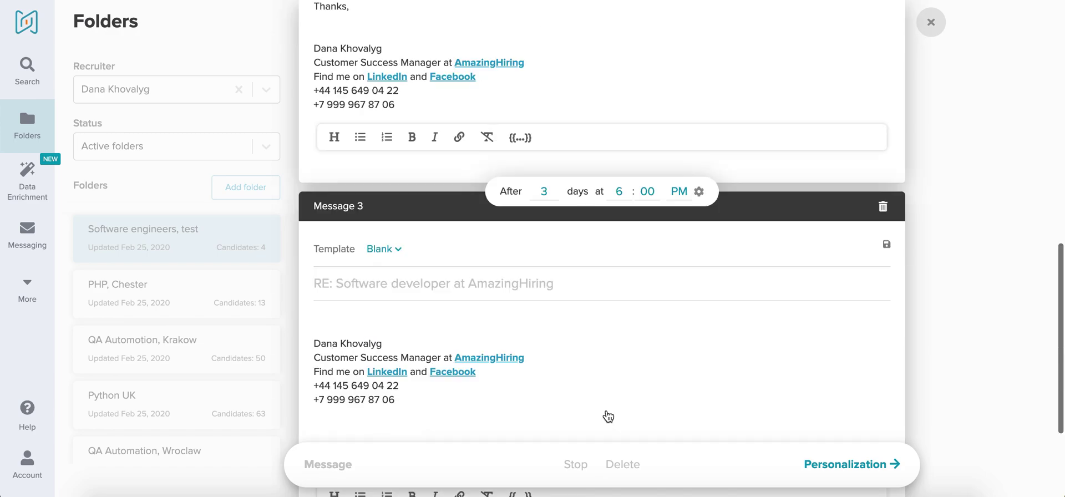
click(388, 87)
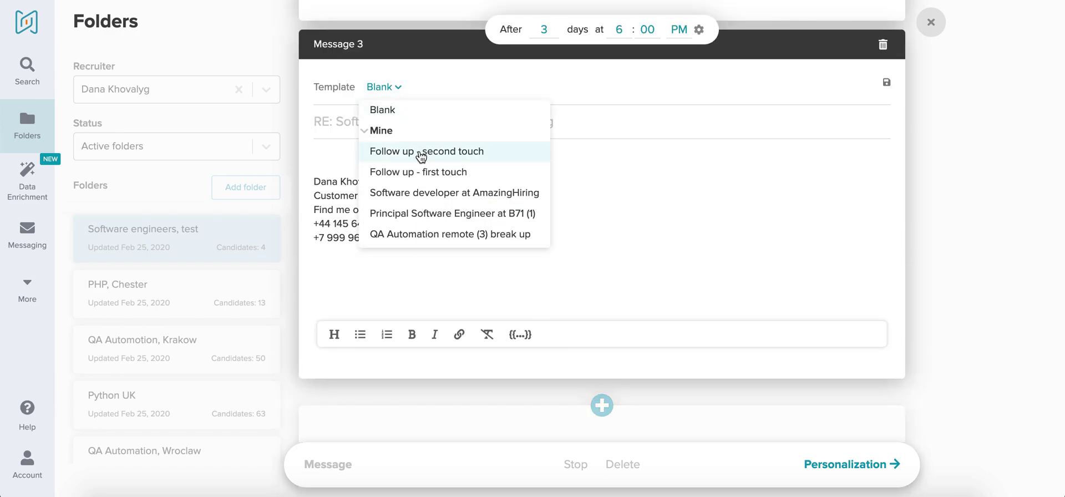
click(422, 157)
click(382, 310)
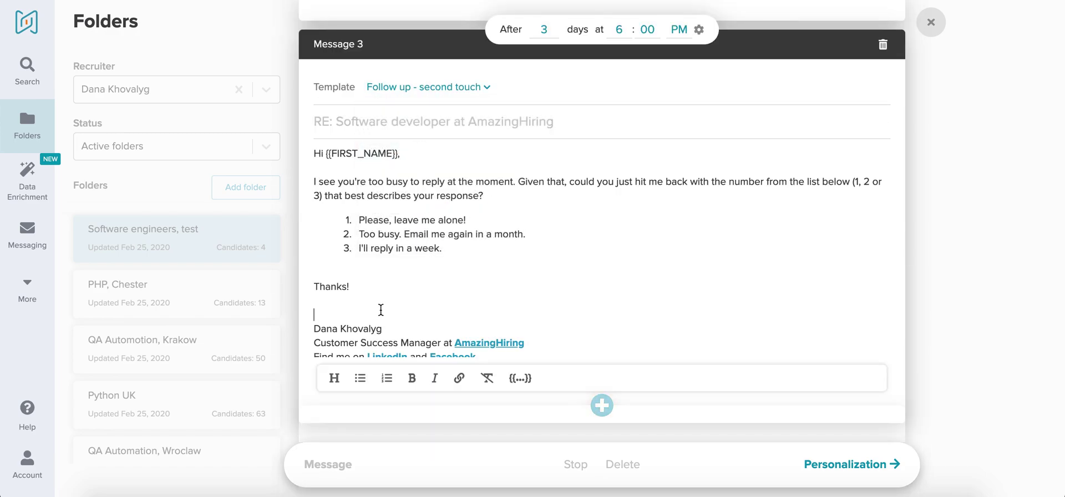
key(BackSpace)
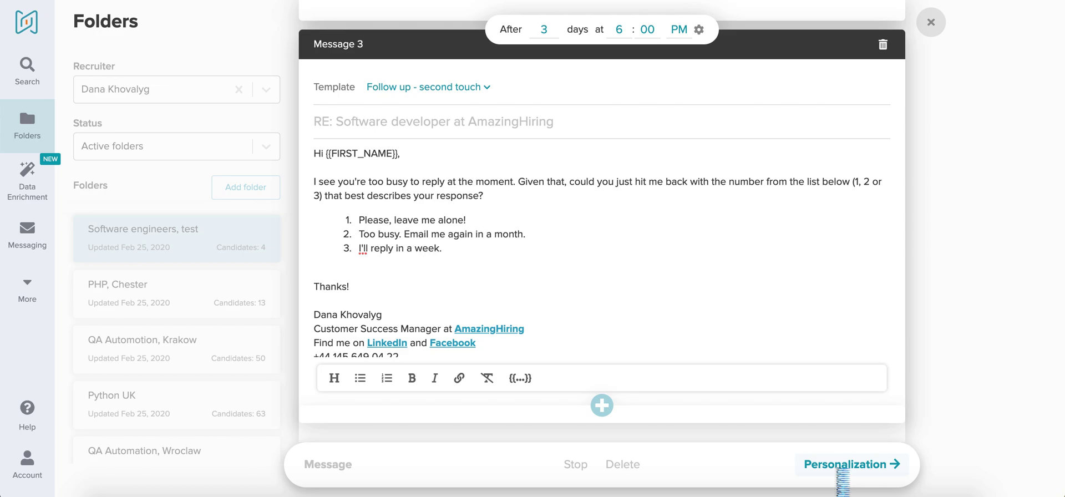
click(842, 470)
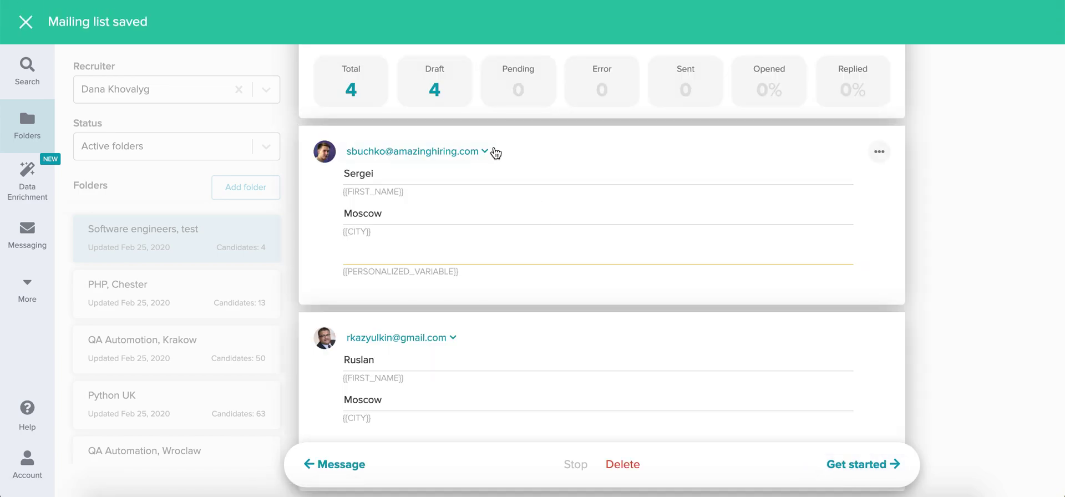
Set the first candidate's personalized line to 'I was really glad to see at the conference last week'
click(487, 152)
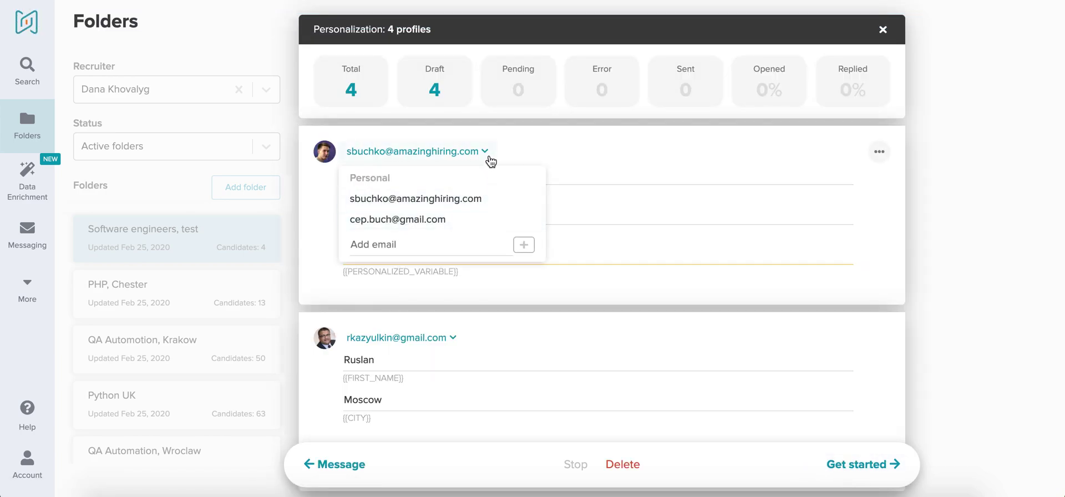
click(488, 154)
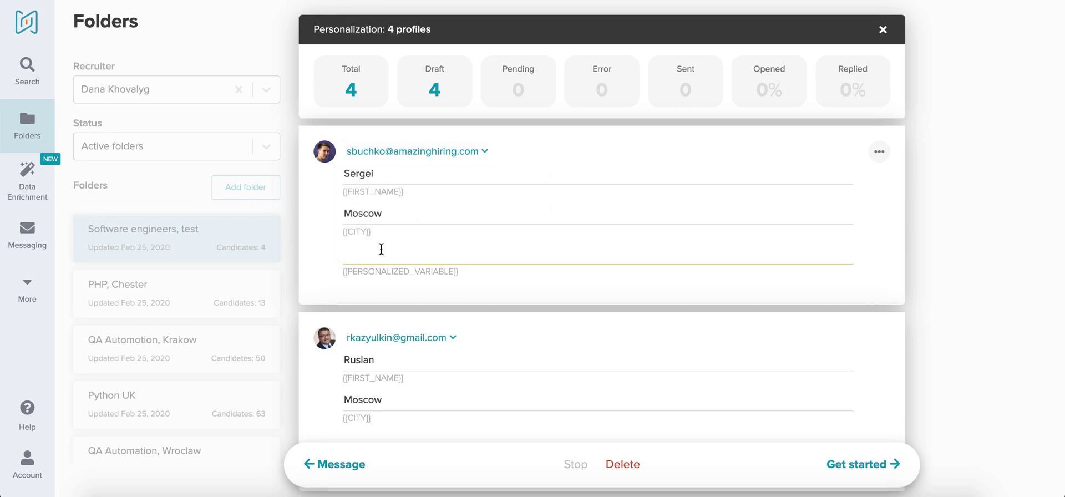
click(381, 249)
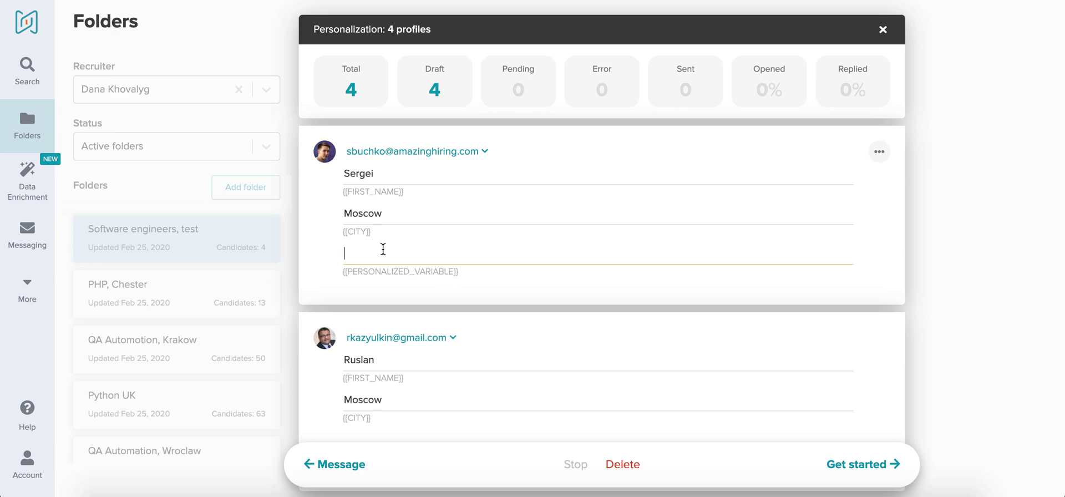
text(I was reall)
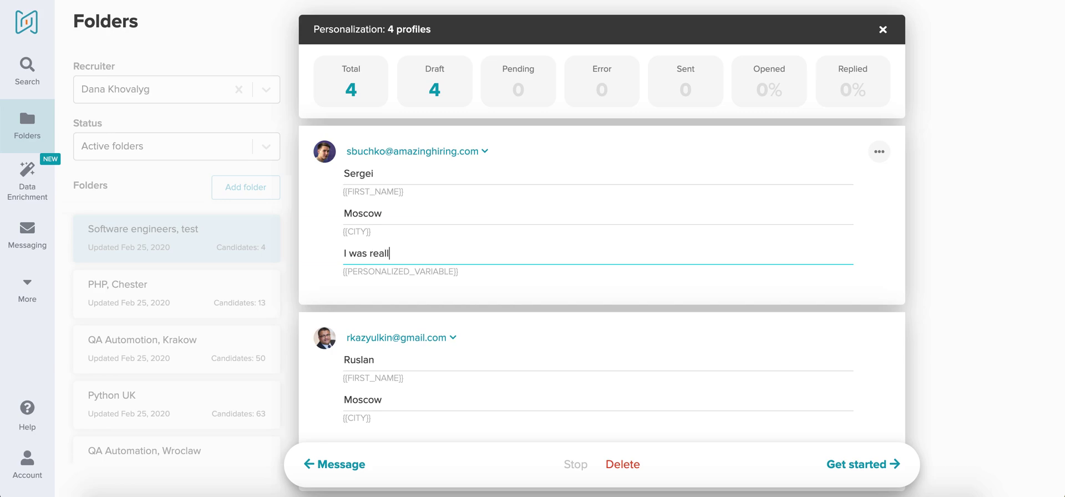
text(y glad to se)
text(e at the conference last we)
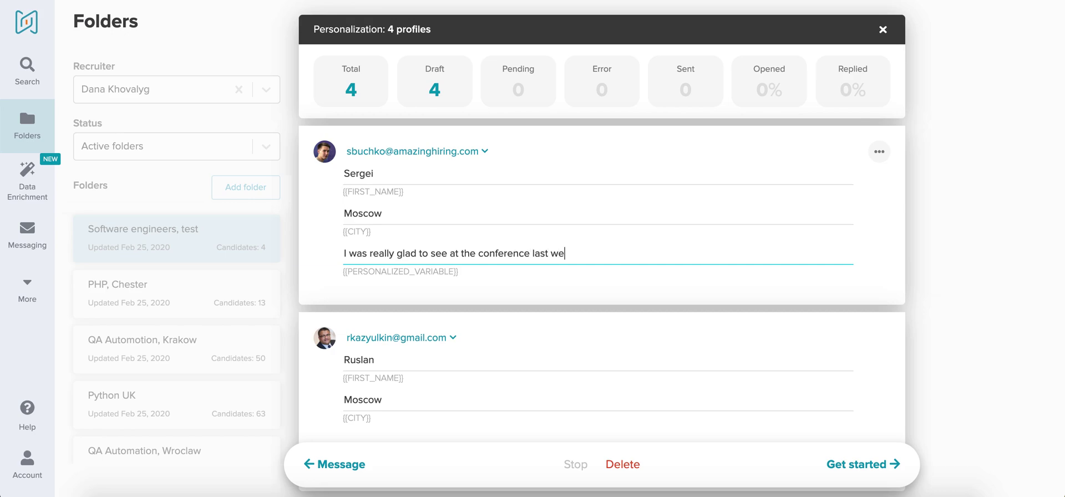
text(ek.)
Preview the first candidate's personalized email, close the preview, and proceed to launch
click(882, 157)
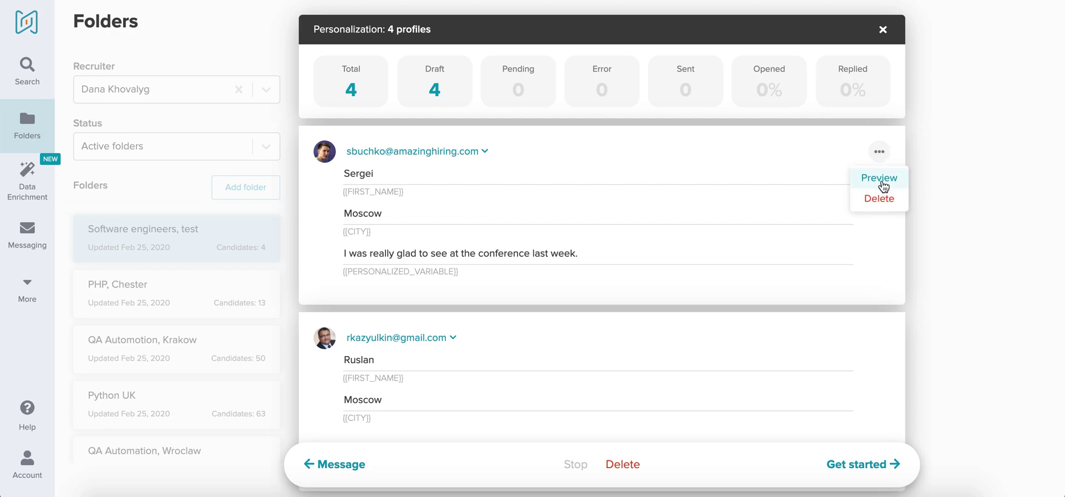
click(882, 181)
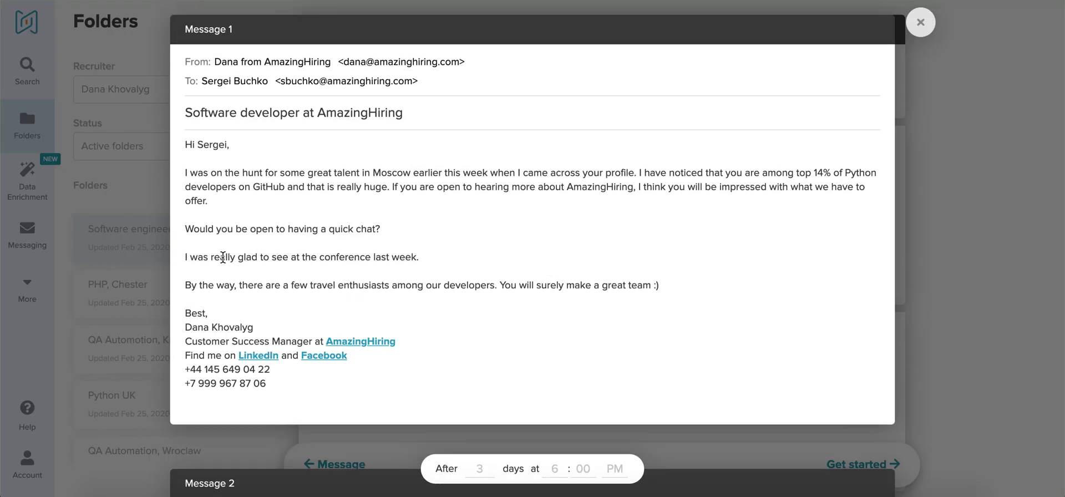
click(924, 35)
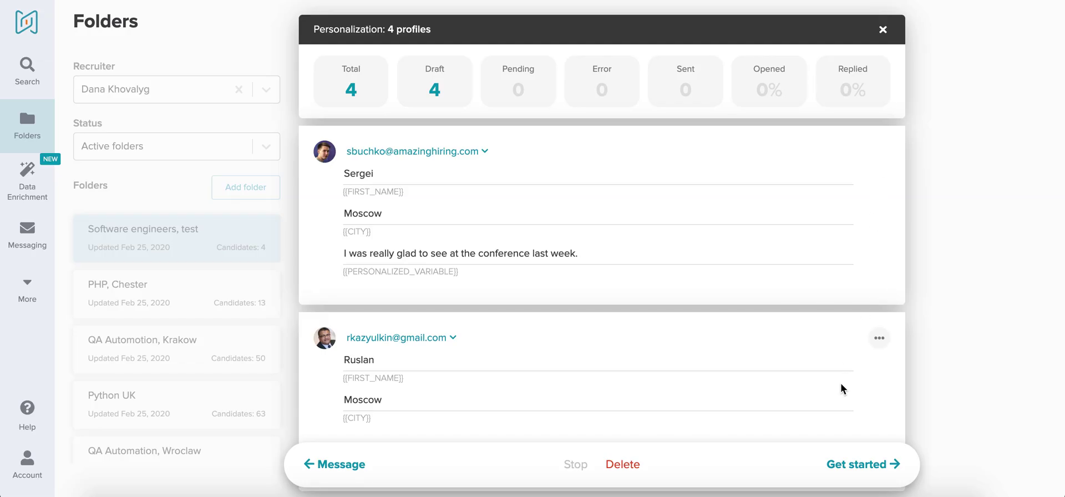
click(862, 466)
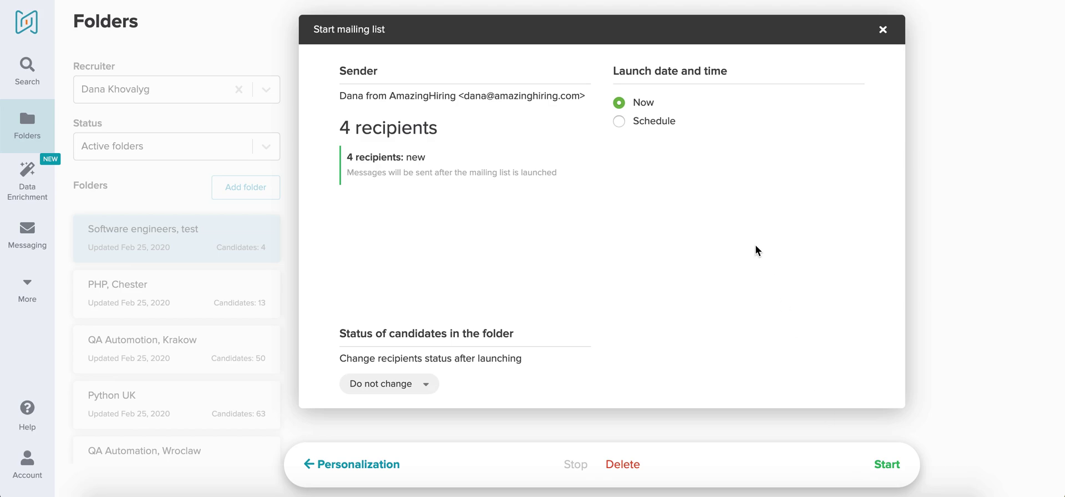
Schedule the launch for February 27 with recipients marked Contacted, and start the mailing list
click(655, 121)
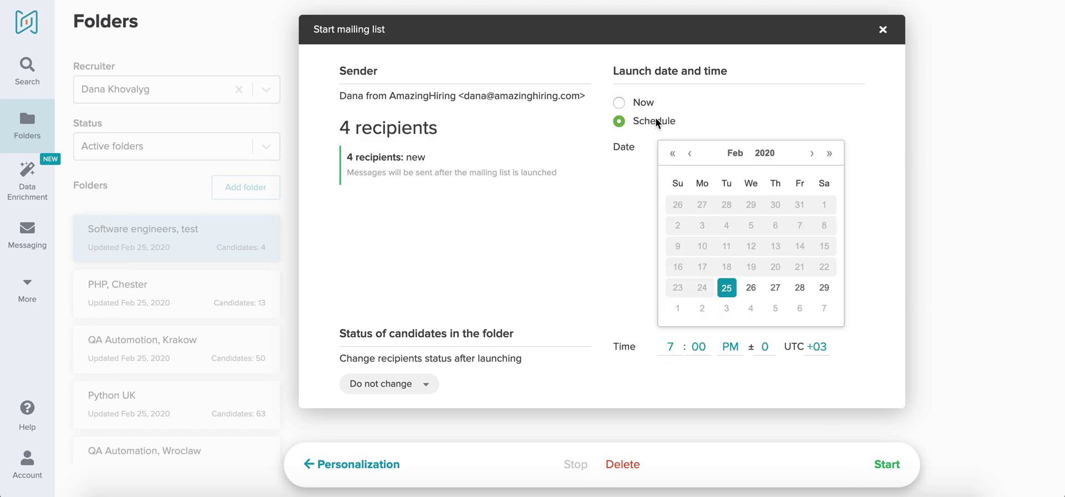
click(777, 289)
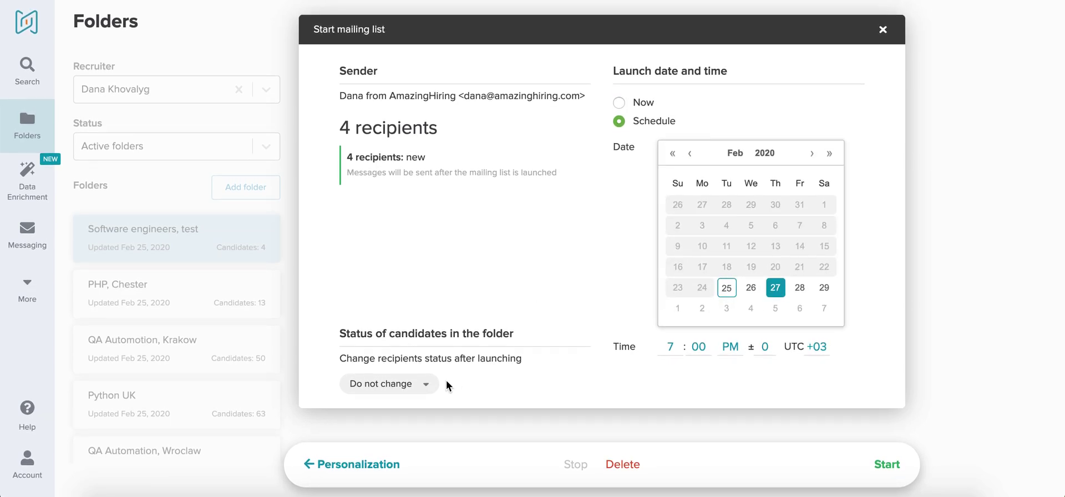
click(432, 385)
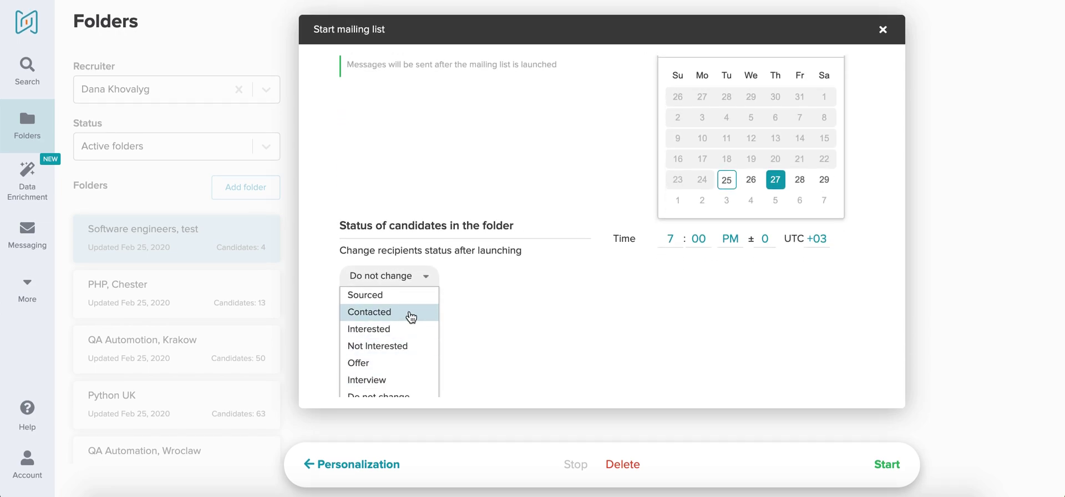
click(385, 313)
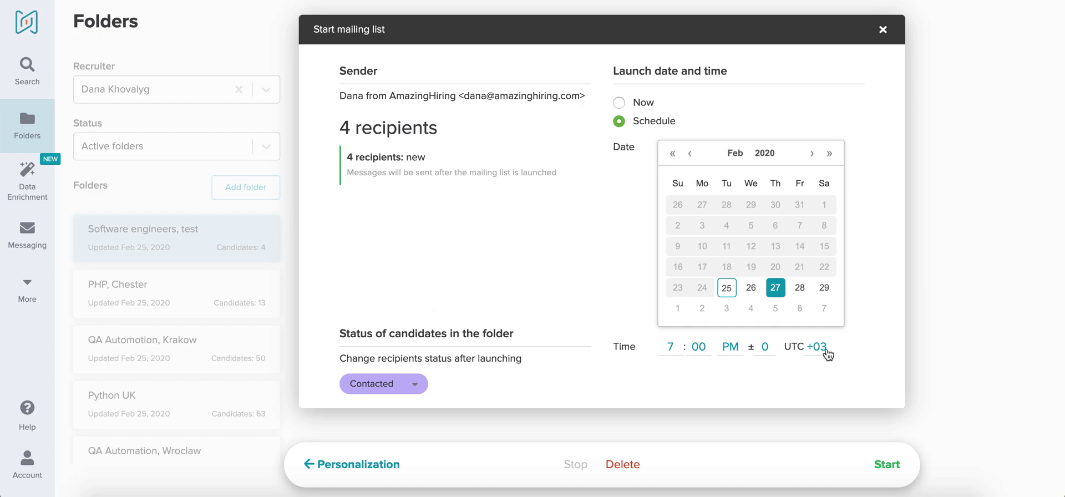
click(887, 466)
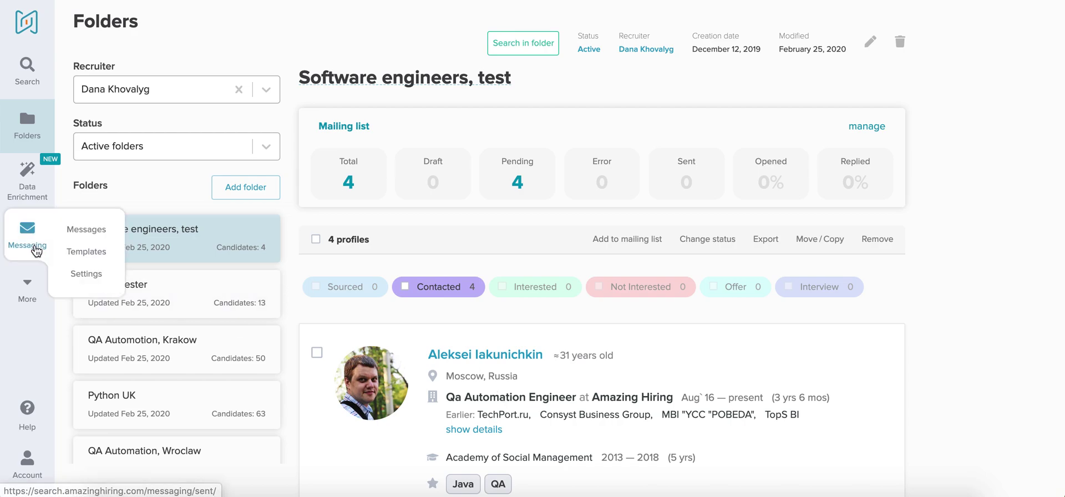
Scroll through the four pending messages in Messages and open the first one's details
click(89, 232)
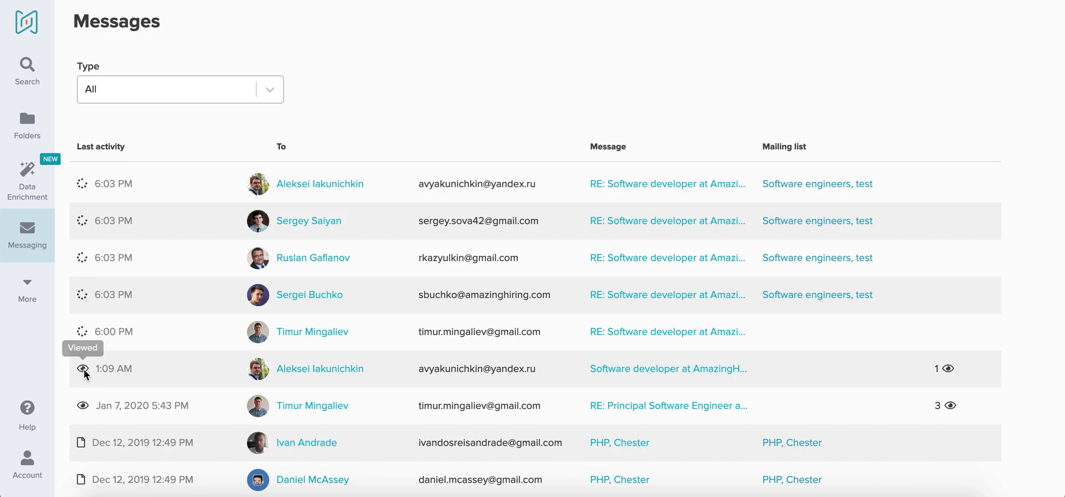
scroll(84, 368, down, 3)
scroll(84, 370, down, 1)
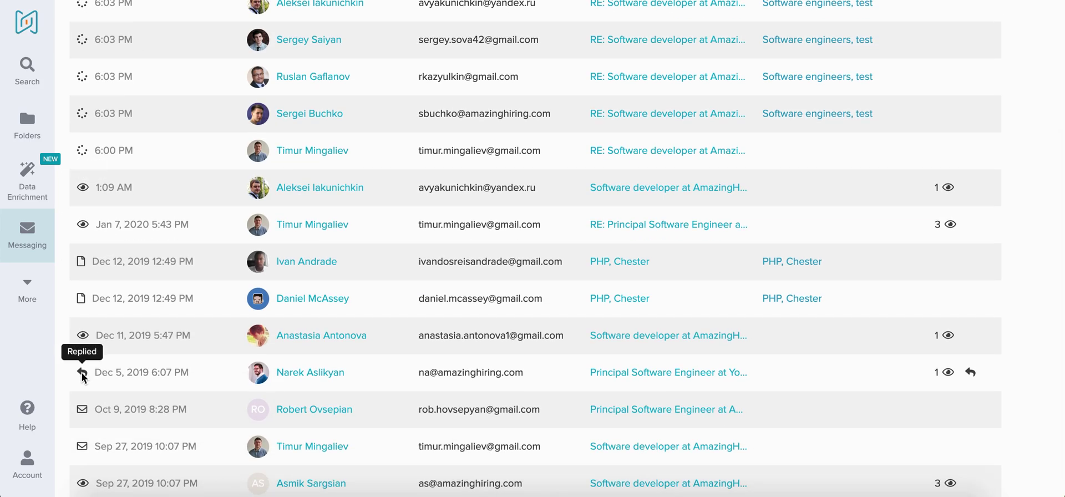
scroll(81, 375, up, 4)
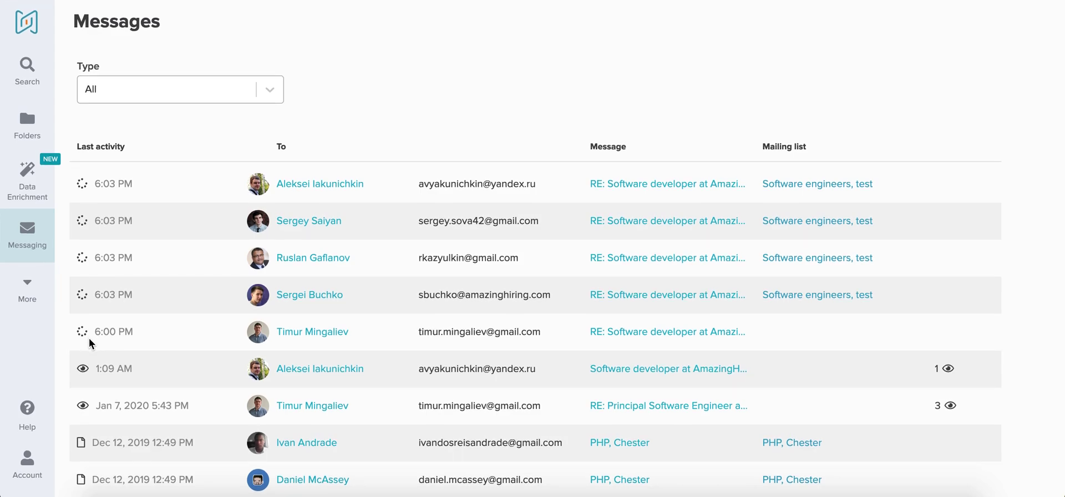
click(702, 191)
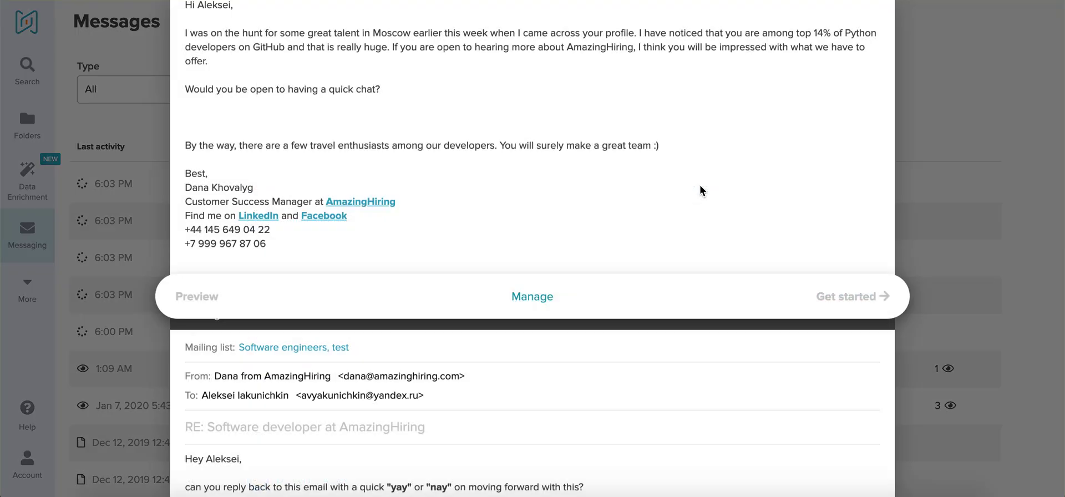
Manage the Software engineers, test mailing list from the message and stop it, confirming
scroll(514, 410, down, 3)
scroll(515, 413, down, 6)
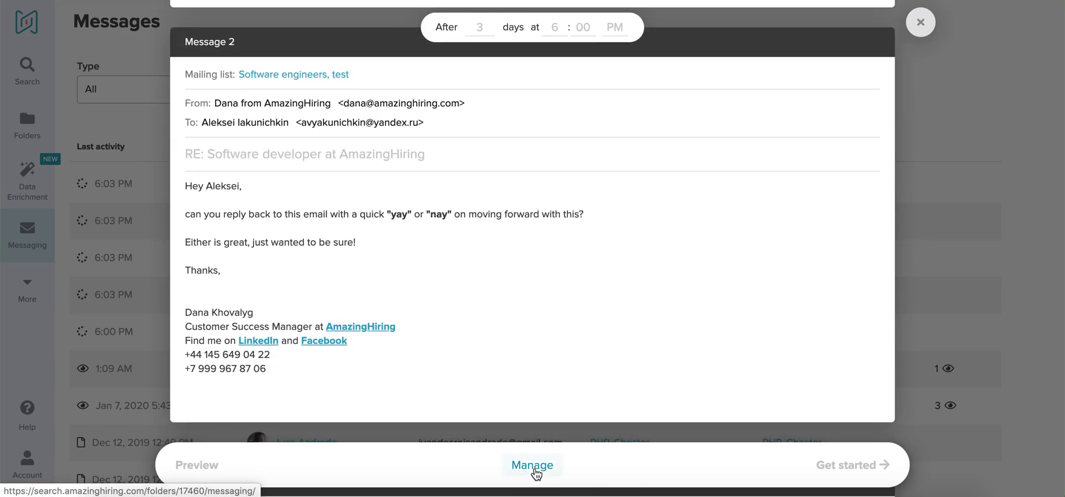
click(535, 471)
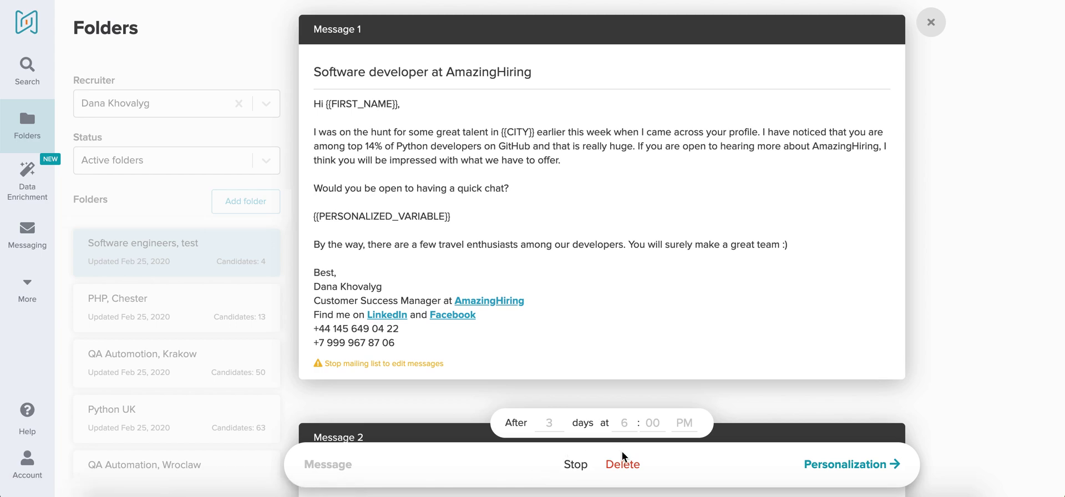
click(575, 466)
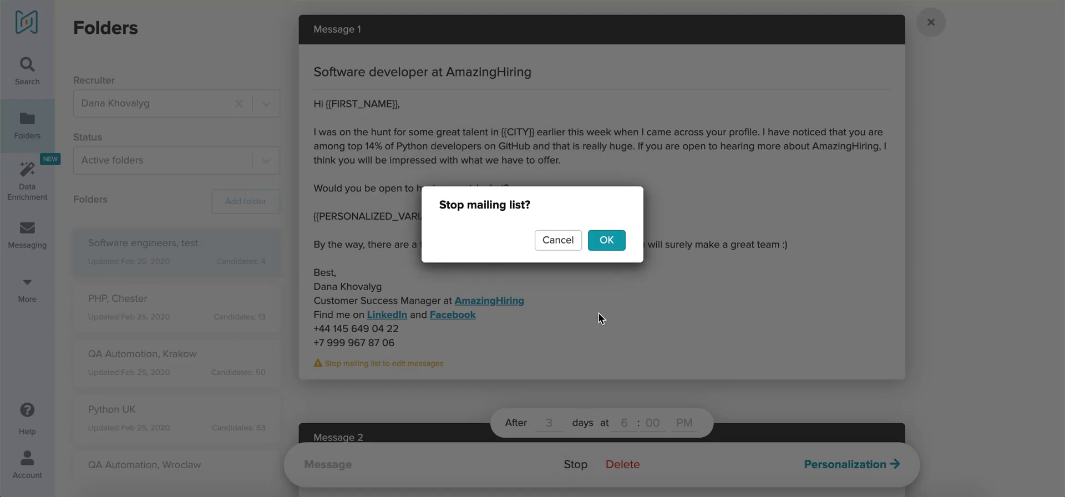
click(619, 244)
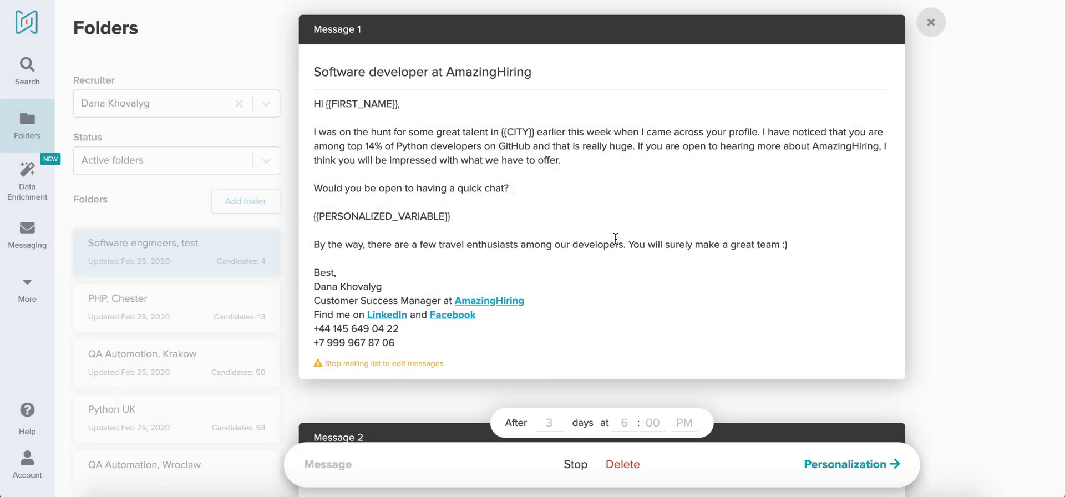